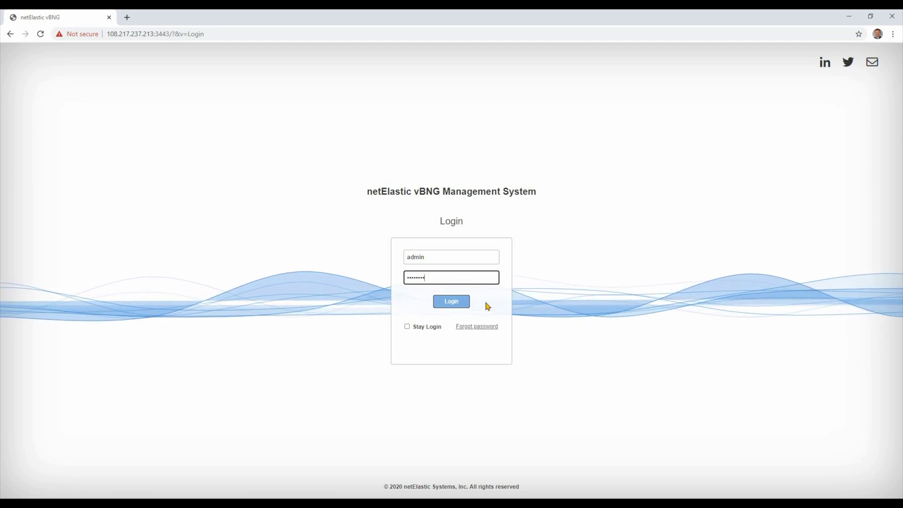
- Log in with the administrator credentials to reach the Devices page
{"action": "left_click", "coordinate": [460, 303]}
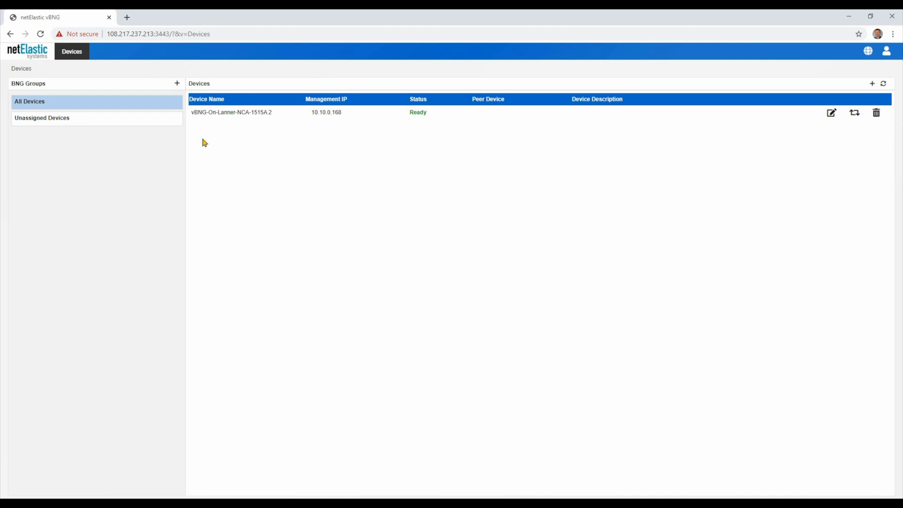
- Open device vBNG-On-Lanner-NCA-1515A.2 to view its Operations Summary overview
{"action": "left_click", "coordinate": [233, 113]}
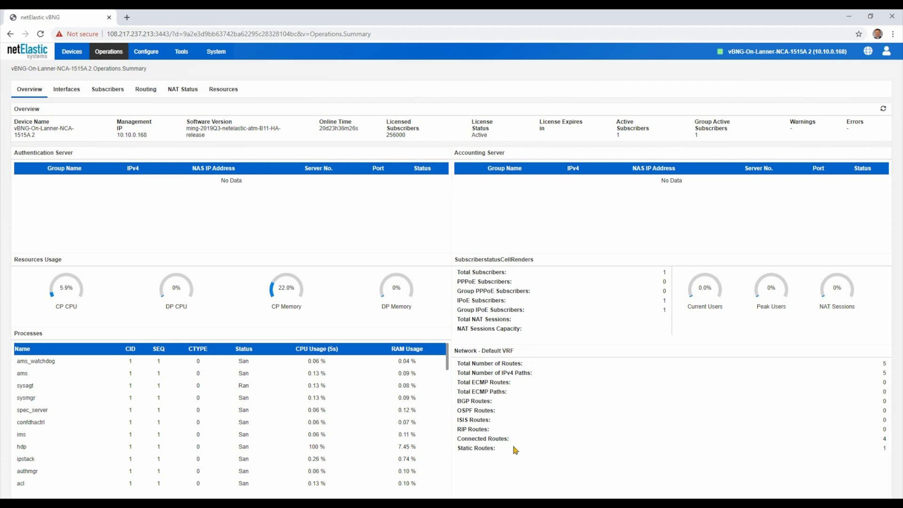
- Show the Interfaces tab with the 3-day throughput graph and interface status table
{"action": "left_click", "coordinate": [65, 93]}
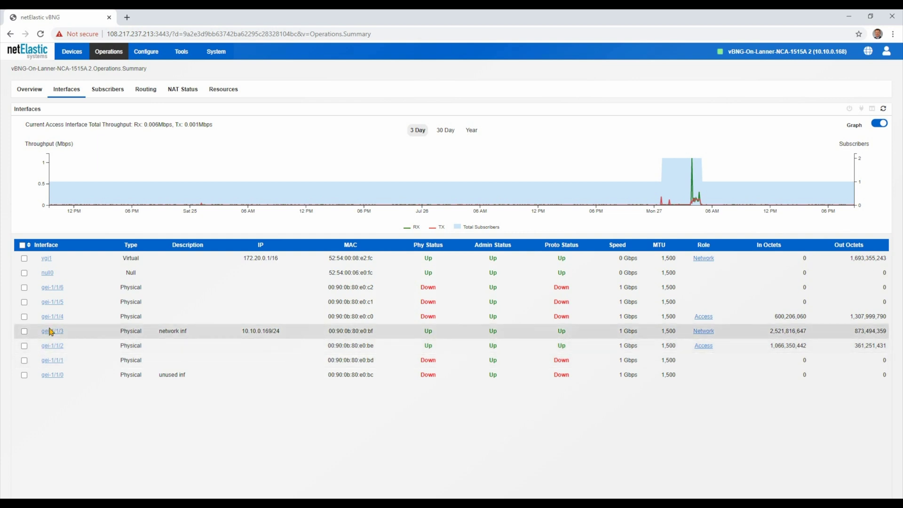
- Check gei-1/1/3 traffic details, then view subscriber counts by domain, interface and access type
{"action": "left_click", "coordinate": [50, 332]}
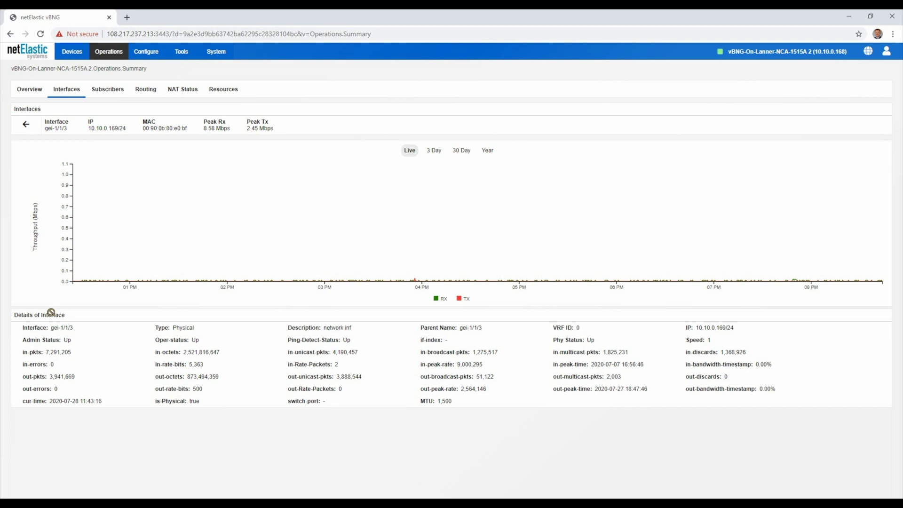
{"action": "left_click", "coordinate": [103, 90]}
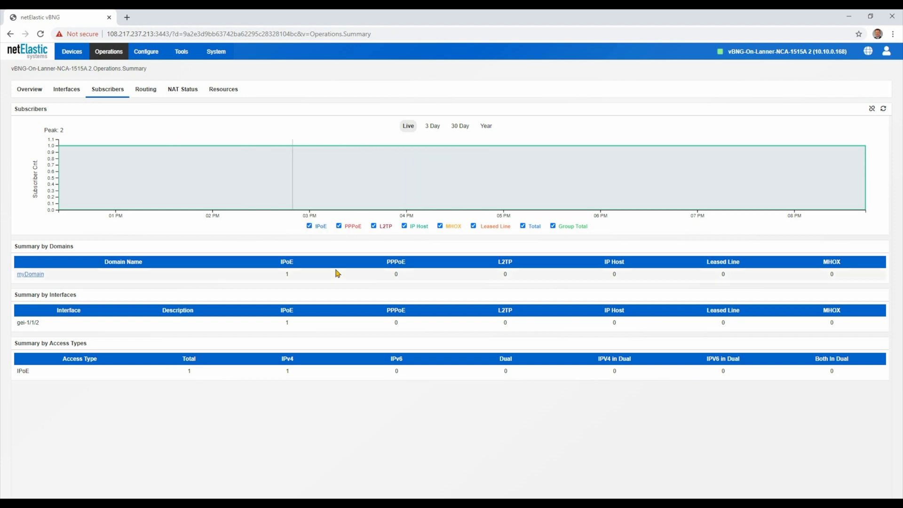
{"action": "left_click", "coordinate": [28, 274]}
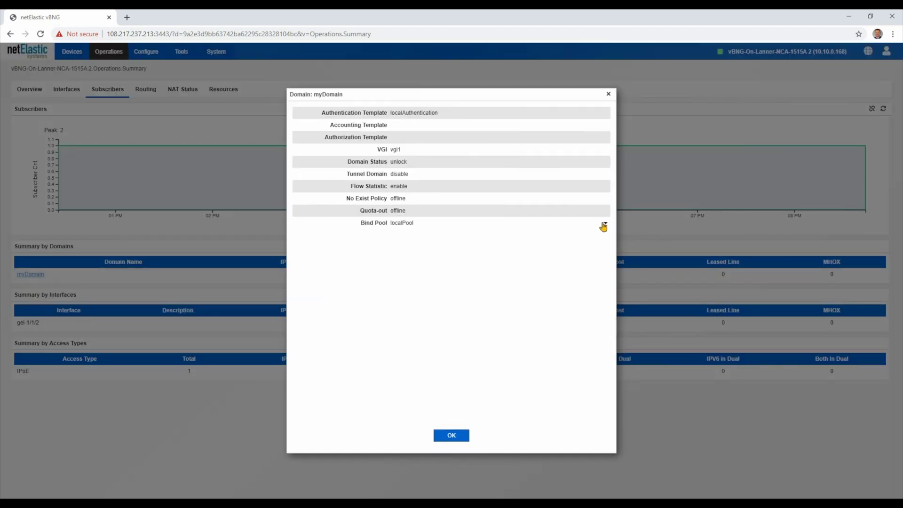
{"action": "left_click", "coordinate": [605, 225]}
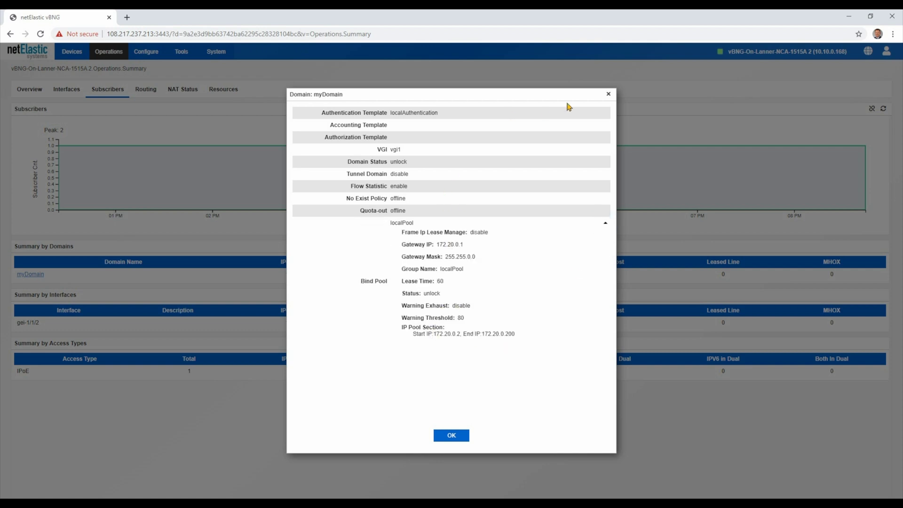
{"action": "left_click", "coordinate": [608, 93]}
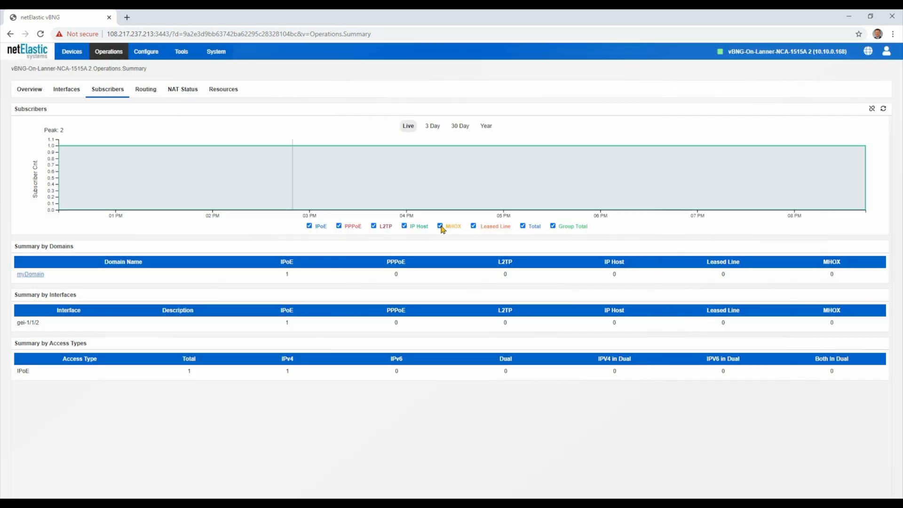
{"action": "left_click", "coordinate": [147, 91]}
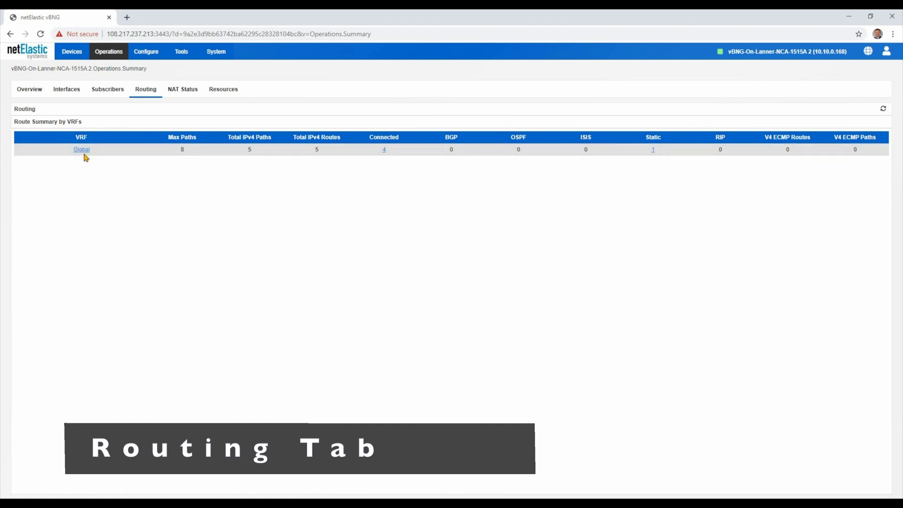
- Review the Global VRF route table and the myNatRule NAT sessions, then show CPU/memory charts
{"action": "left_click", "coordinate": [83, 151]}
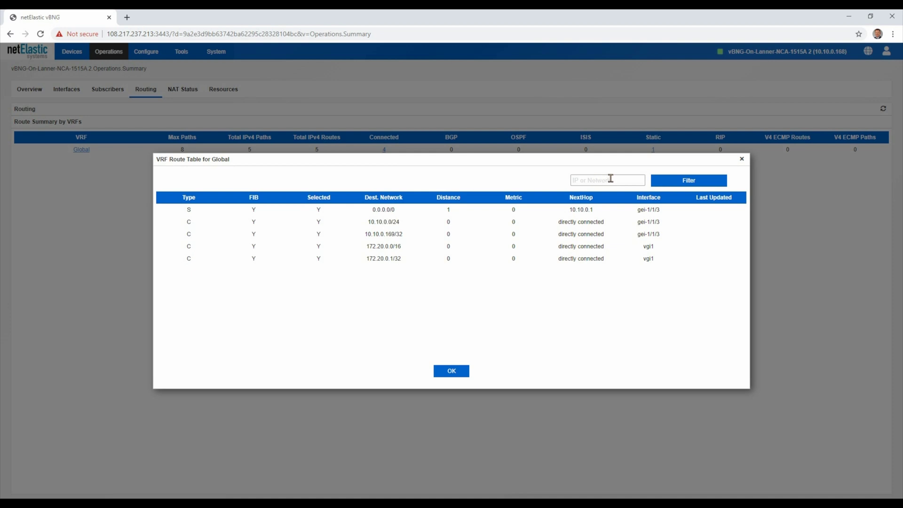
{"action": "left_click", "coordinate": [452, 371]}
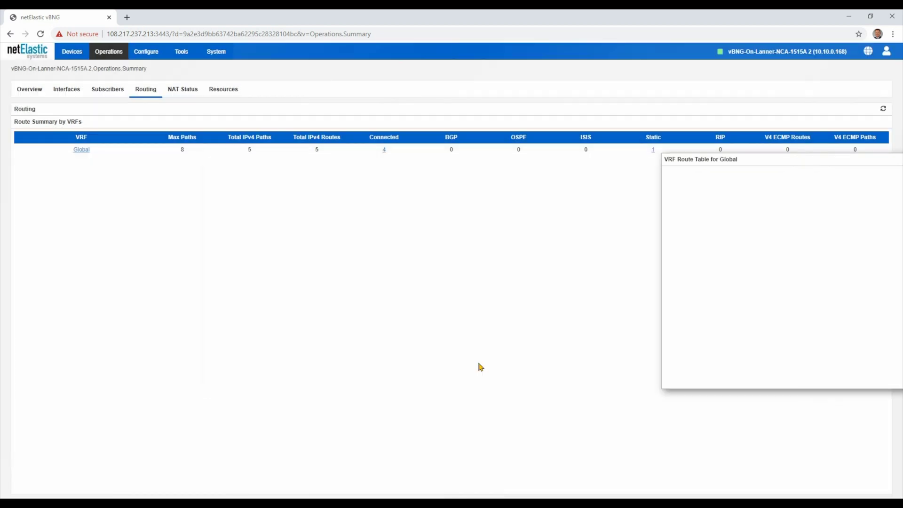
{"action": "left_click", "coordinate": [188, 90]}
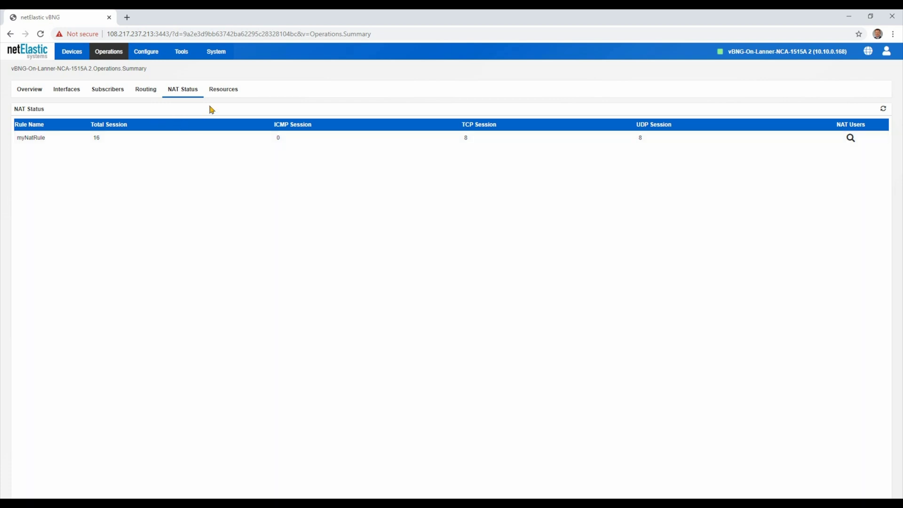
{"action": "left_click", "coordinate": [225, 92]}
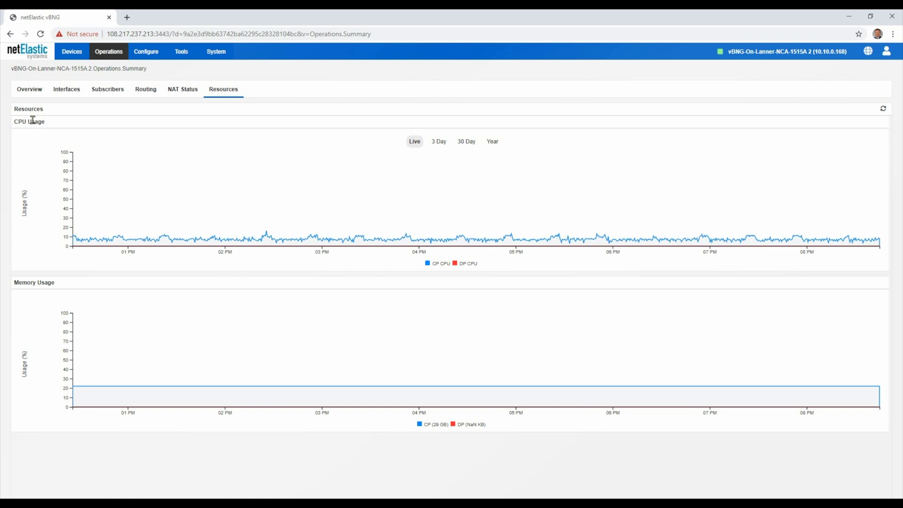
- Bring up the Operations menu listing the available operations views
{"action": "left_click", "coordinate": [108, 52]}
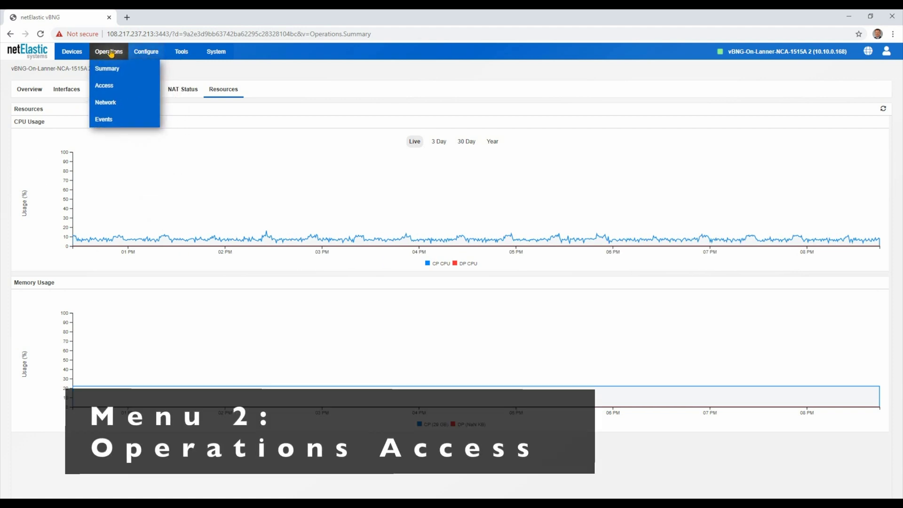
- Go to Operations > Access and list the access subscribers, totalling 1 IPoE subscriber
{"action": "left_click", "coordinate": [105, 86]}
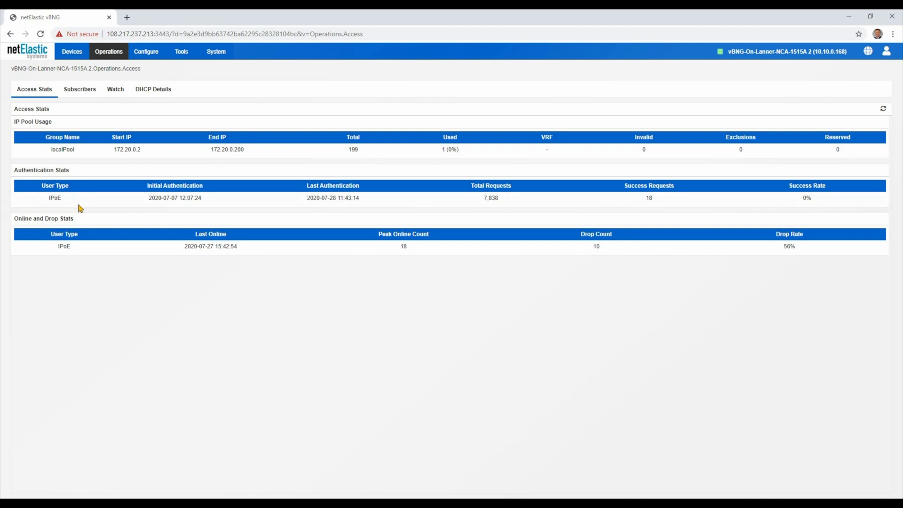
{"action": "left_click", "coordinate": [79, 89]}
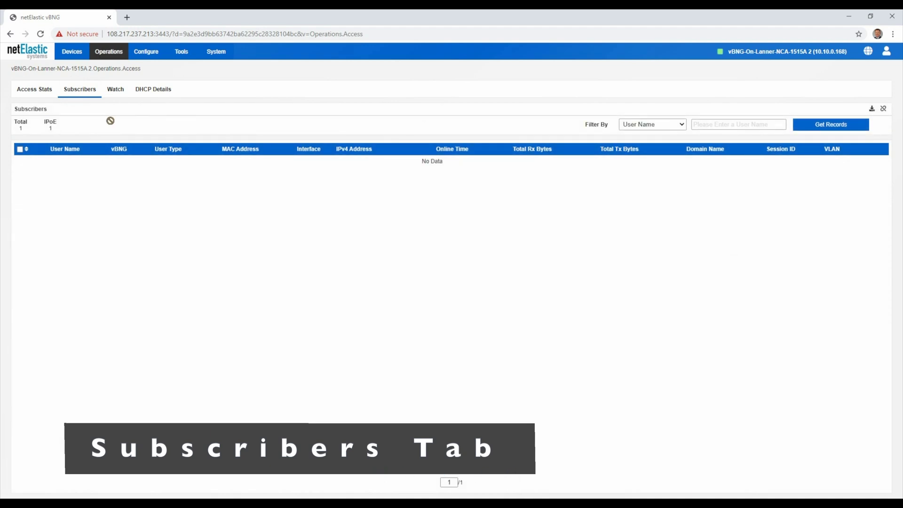
{"action": "left_click", "coordinate": [655, 125]}
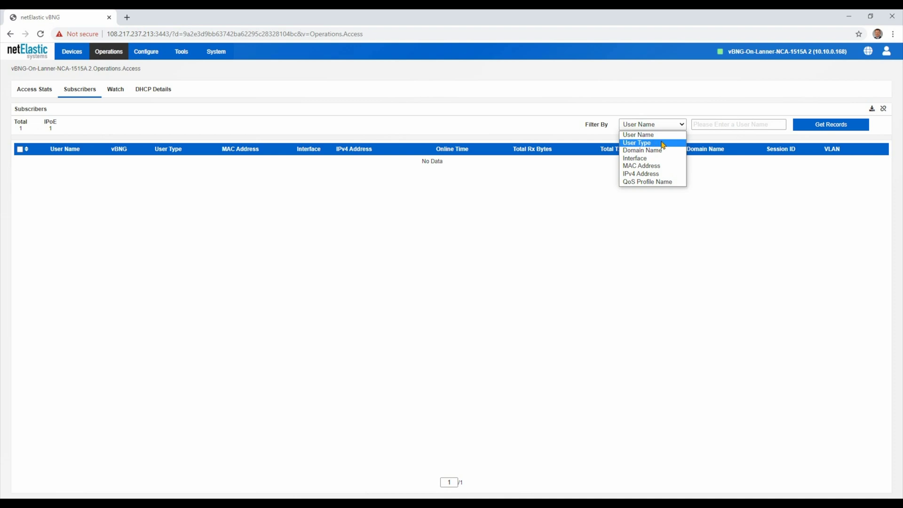
- Filter access subscribers by User Type IPoE and fetch the matching records
{"action": "left_click", "coordinate": [663, 144]}
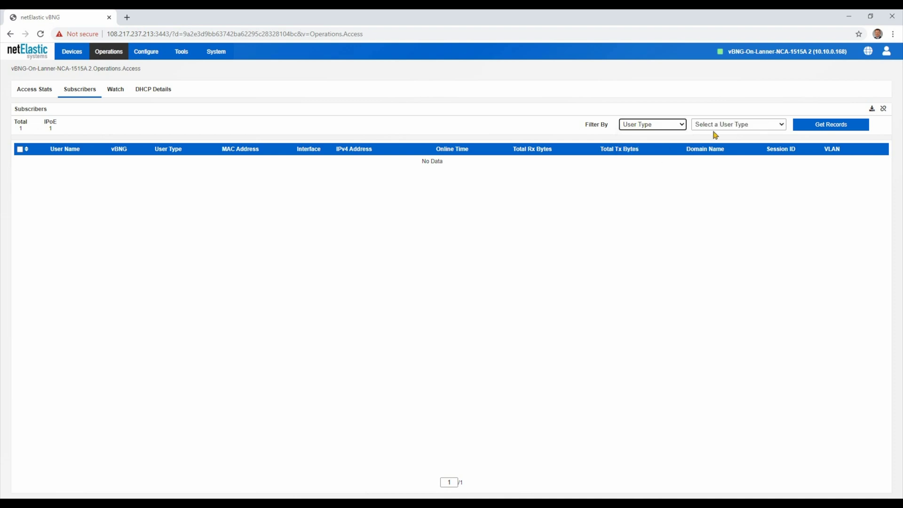
{"action": "left_click", "coordinate": [716, 124]}
{"action": "left_click", "coordinate": [715, 144]}
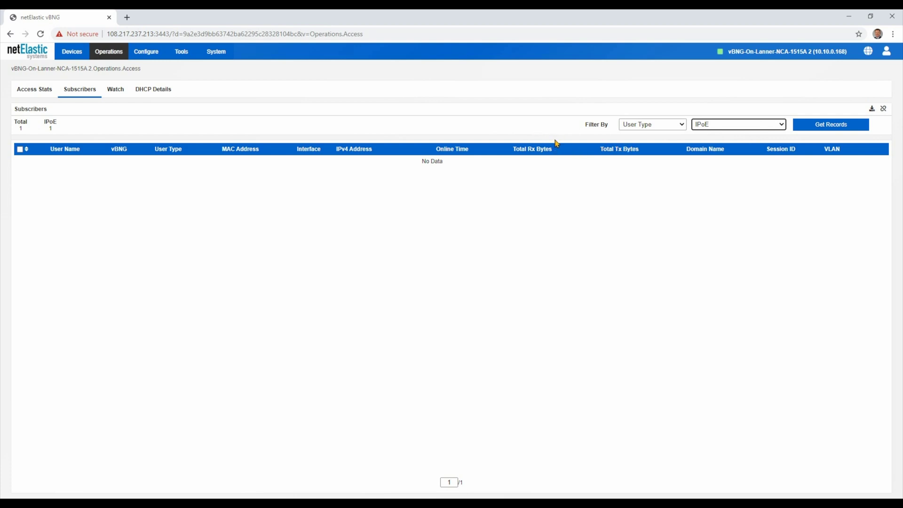
{"action": "left_click", "coordinate": [842, 128]}
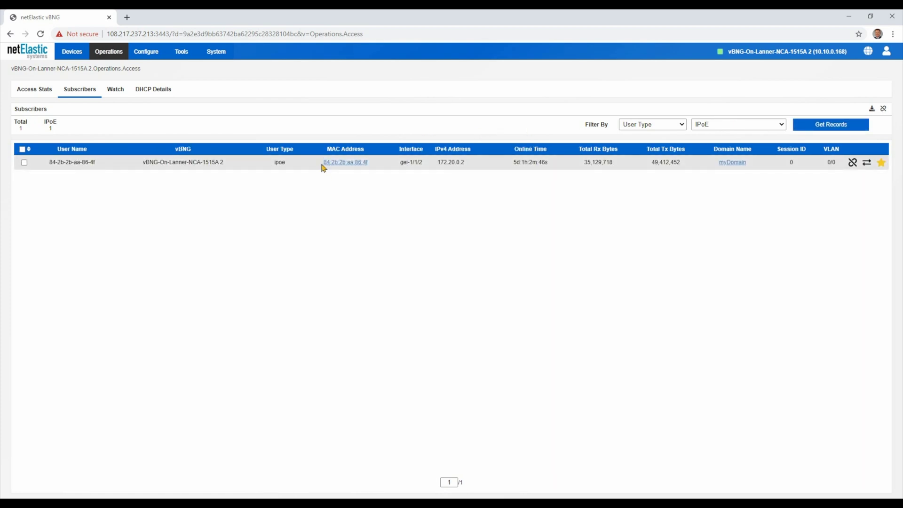
- Copy the subscriber's IPv4 address 172.20.0.2 and open its MAC address details
{"action": "left_click_drag", "start_coordinate": [322, 163], "coordinate": [365, 169]}
{"action": "left_click", "coordinate": [392, 167]}
{"action": "left_click_drag", "start_coordinate": [468, 164], "coordinate": [436, 164]}
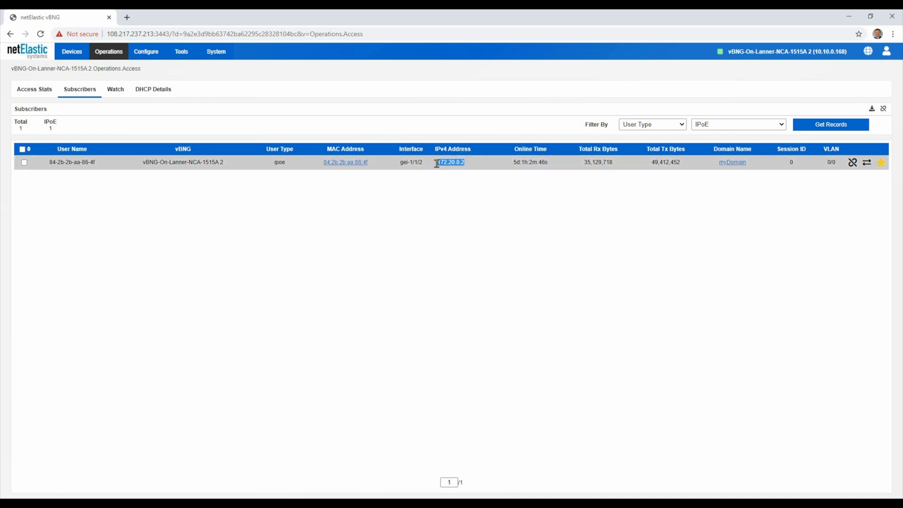
{"action": "right_click", "coordinate": [458, 163]}
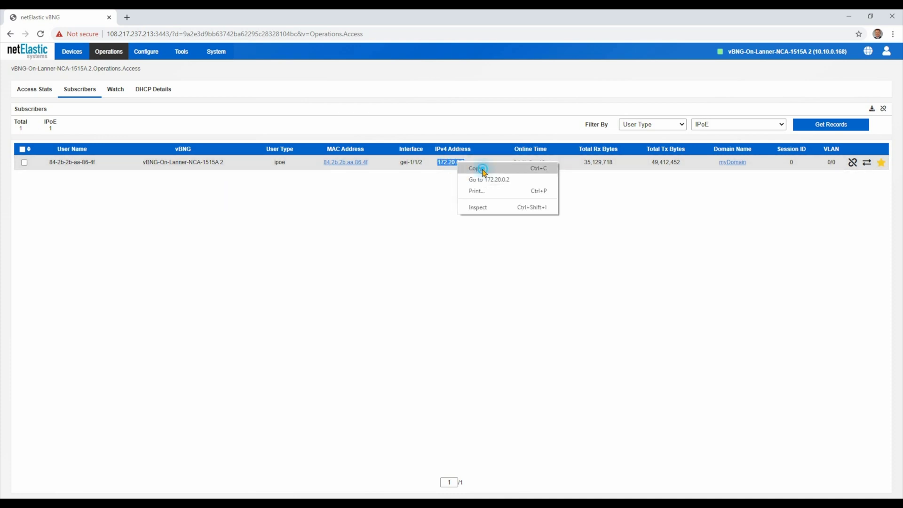
{"action": "left_click", "coordinate": [478, 169]}
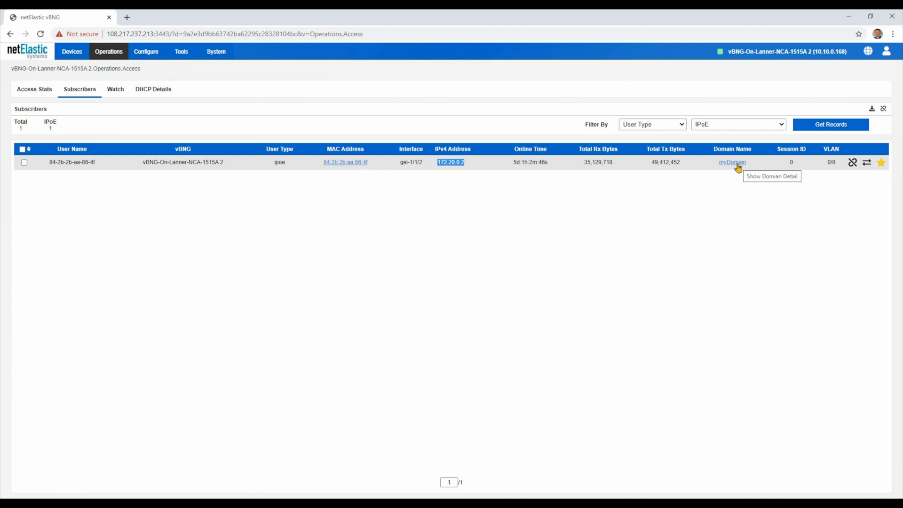
{"action": "left_click", "coordinate": [351, 164]}
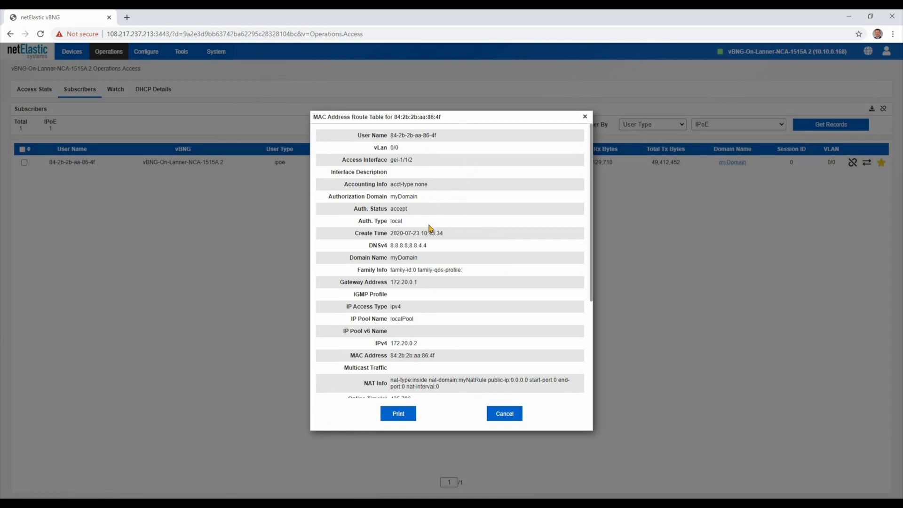
{"action": "scroll", "coordinate": [431, 233], "scroll_direction": "down", "scroll_amount": 4}
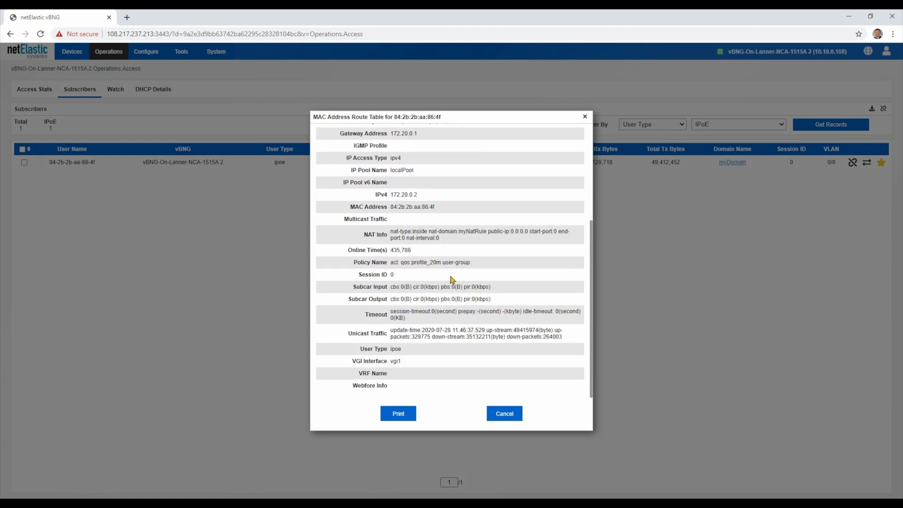
{"action": "left_click_drag", "start_coordinate": [412, 262], "coordinate": [443, 264]}
{"action": "left_click", "coordinate": [500, 416]}
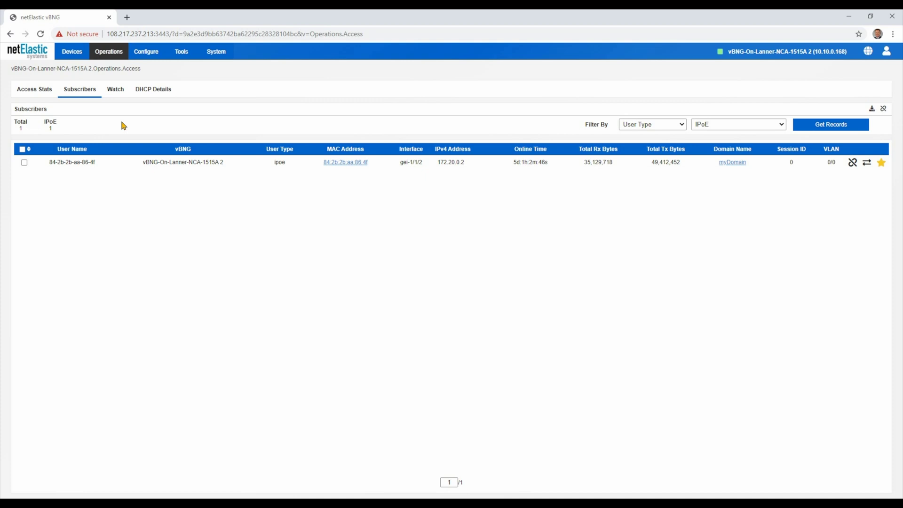
- Show the Watch list with subscriber 172.20.0.2 on gei-1/1/2 in RUNNING state
{"action": "left_click", "coordinate": [115, 89]}
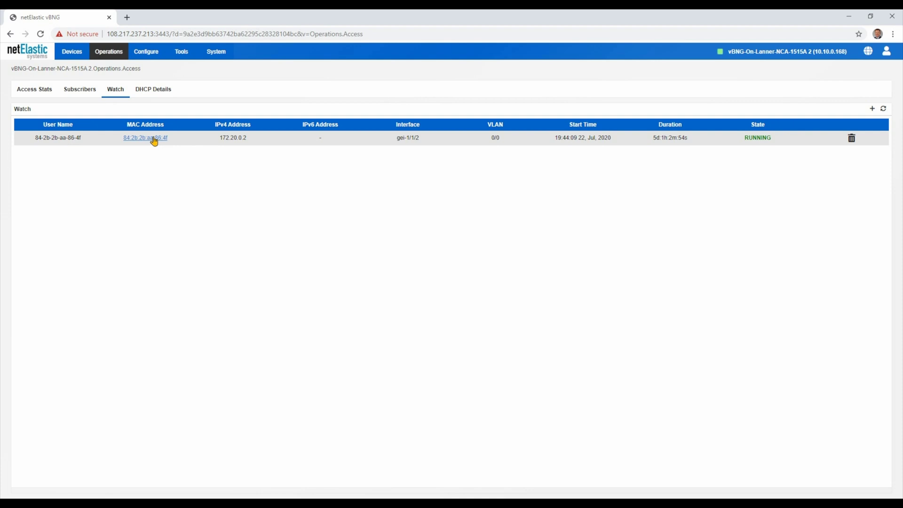
- Inspect the watched subscriber's traffic statistics and extra details, then open the DHCP Details list
{"action": "left_click", "coordinate": [152, 138]}
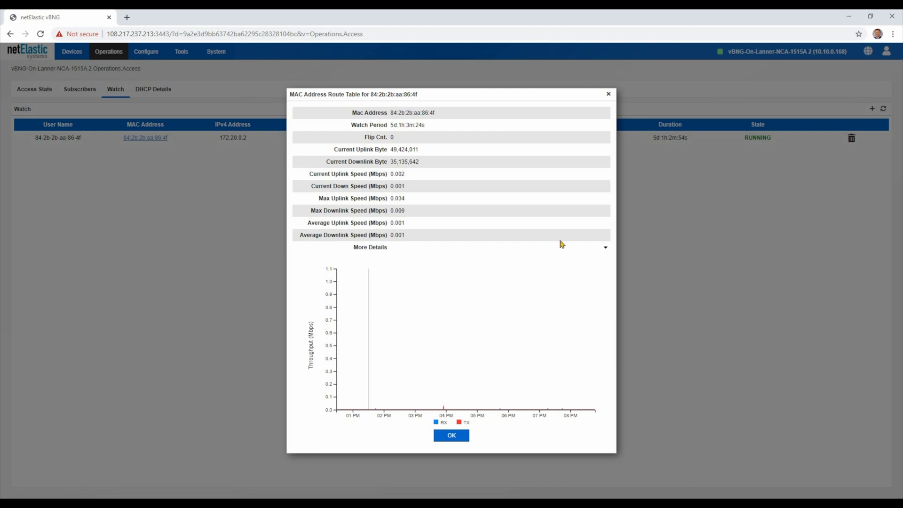
{"action": "left_click", "coordinate": [606, 250]}
{"action": "scroll", "coordinate": [487, 303], "scroll_direction": "down", "scroll_amount": 3}
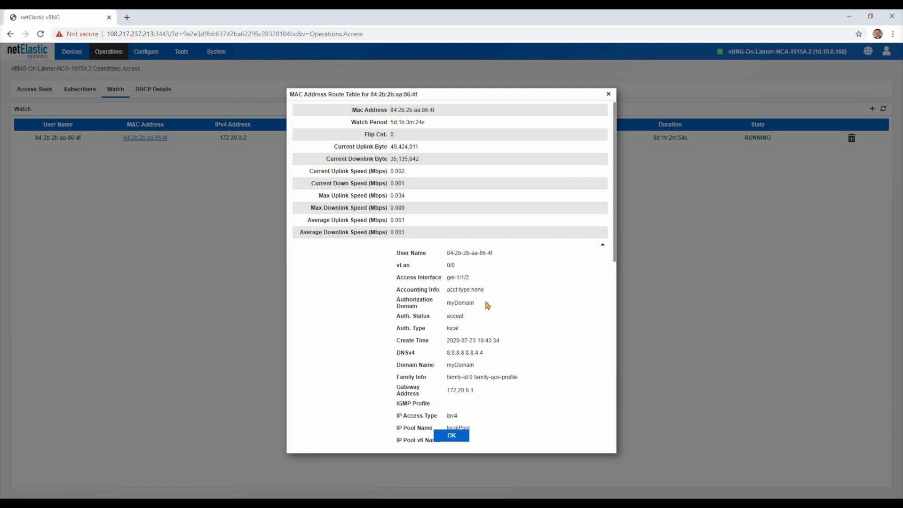
{"action": "scroll", "coordinate": [487, 306], "scroll_direction": "down", "scroll_amount": 3}
{"action": "left_click", "coordinate": [487, 307]}
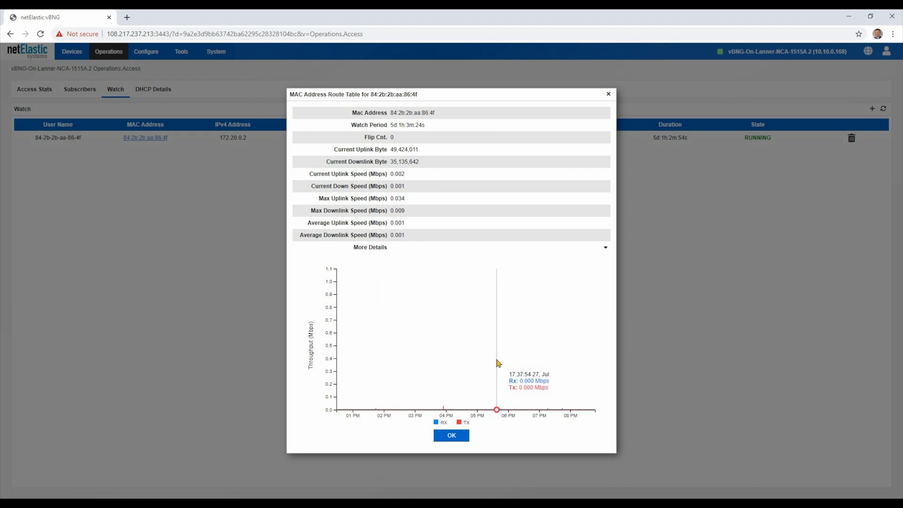
{"action": "left_click", "coordinate": [452, 434]}
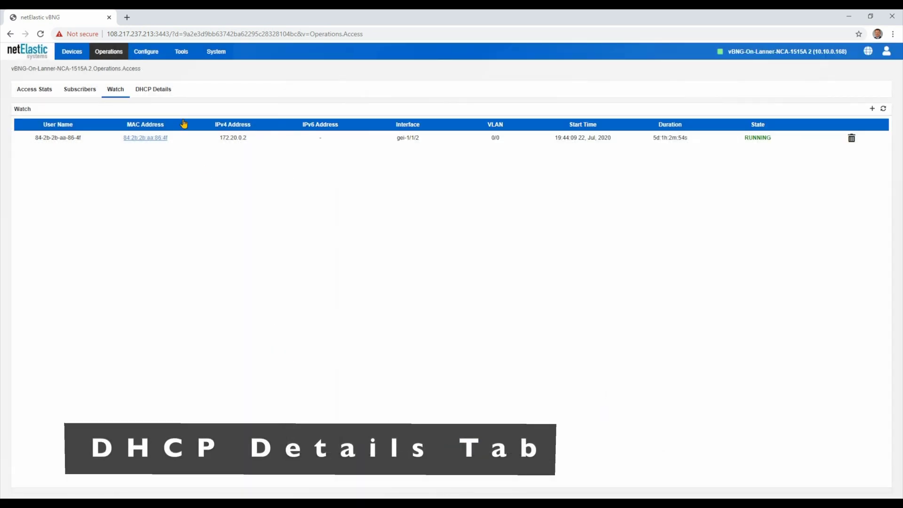
{"action": "left_click", "coordinate": [156, 89]}
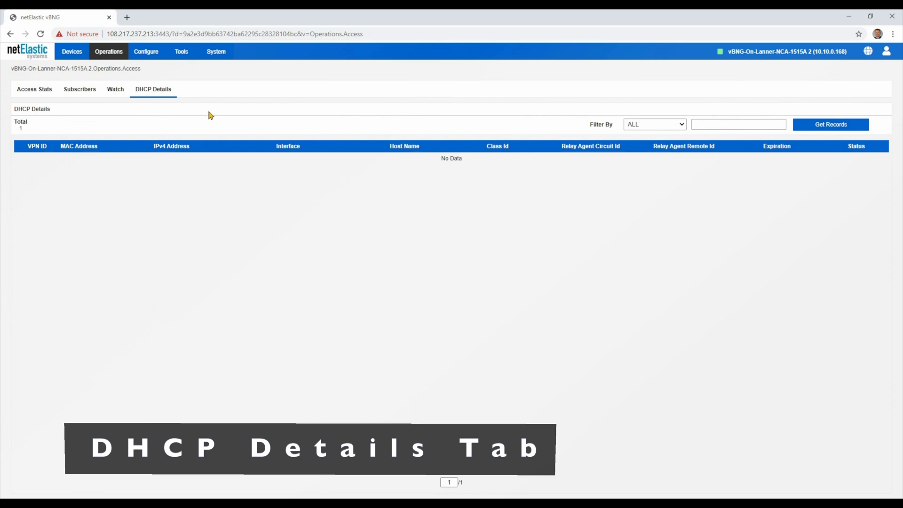
- Filter DHCP Details by IPv4 Address 172.20.0.2 to show lab1-PC's BOUND lease
{"action": "left_click", "coordinate": [716, 123]}
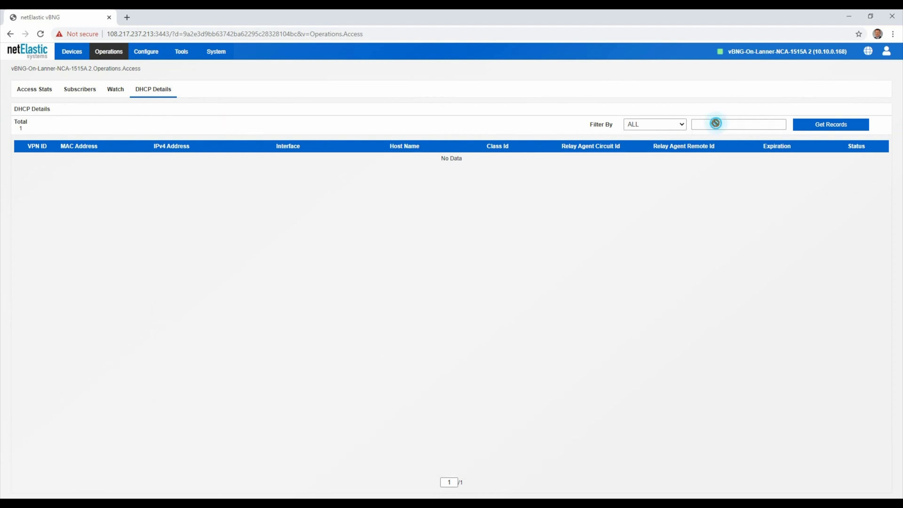
{"action": "left_click", "coordinate": [657, 124]}
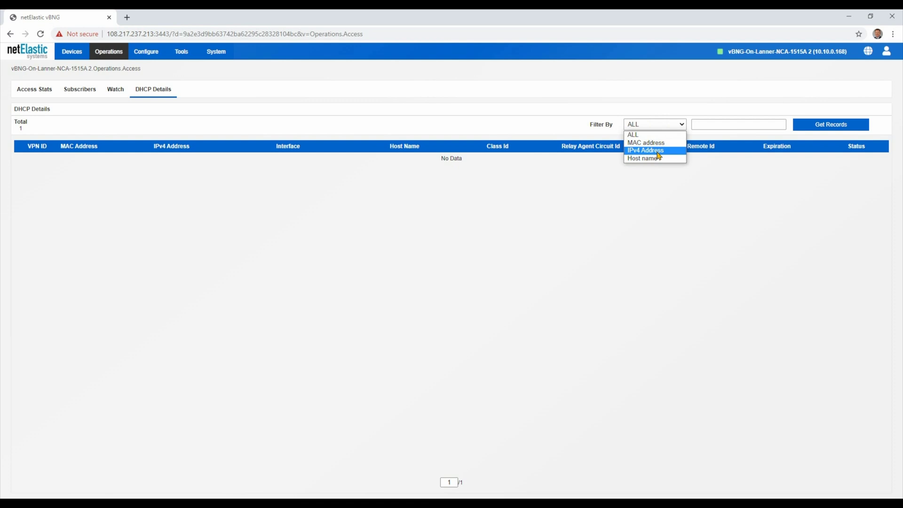
{"action": "left_click", "coordinate": [659, 155]}
{"action": "right_click", "coordinate": [706, 124]}
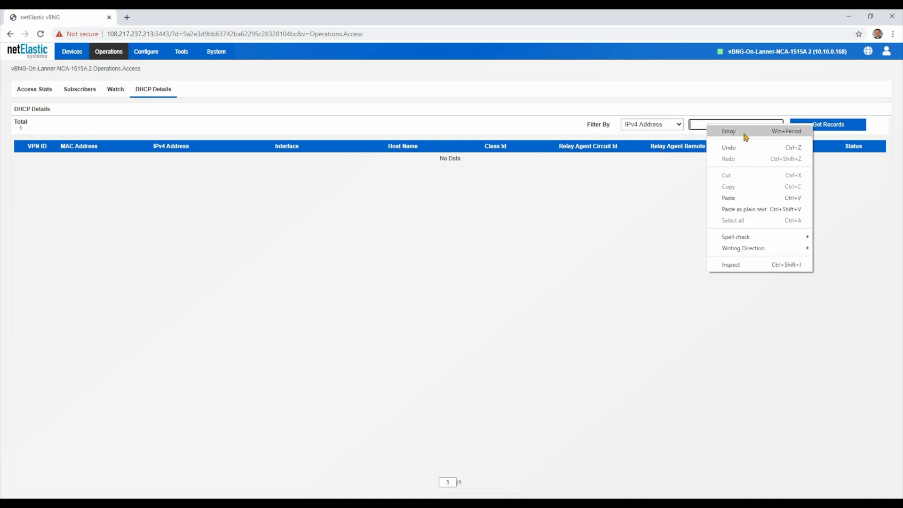
{"action": "left_click", "coordinate": [736, 199]}
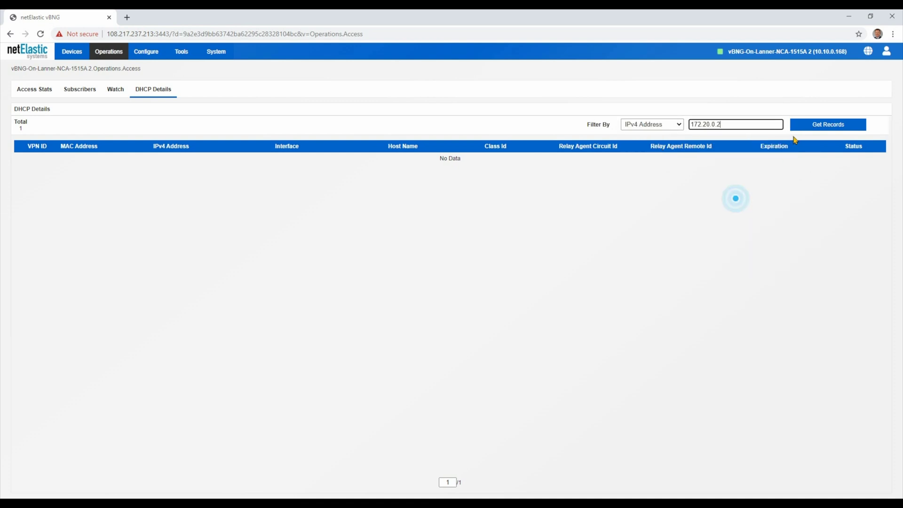
{"action": "left_click", "coordinate": [828, 124]}
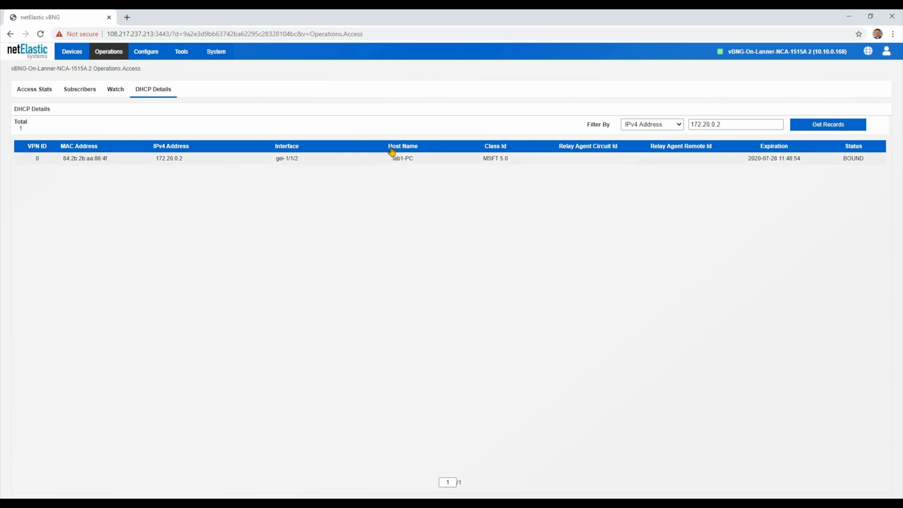
{"action": "left_click", "coordinate": [113, 56]}
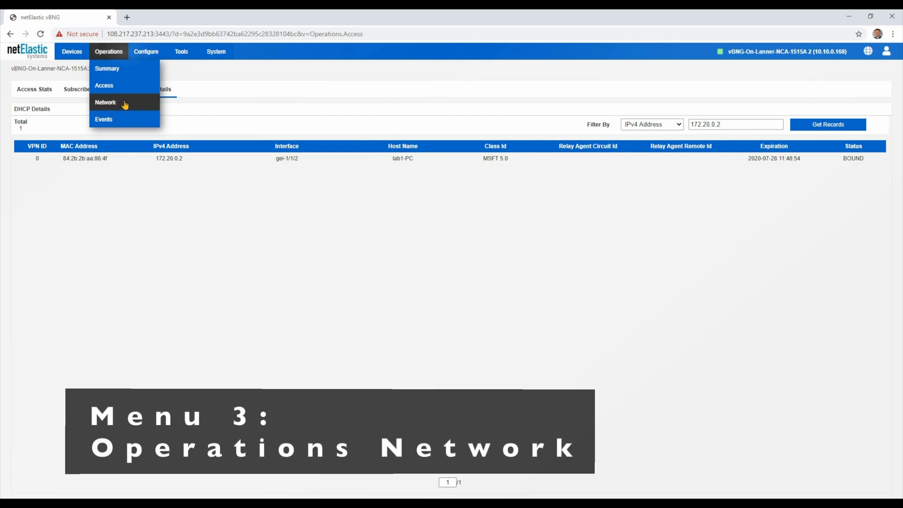
- Open Operations > Network and view the BGP, then OSPF, neighbor tables
{"action": "left_click", "coordinate": [112, 107]}
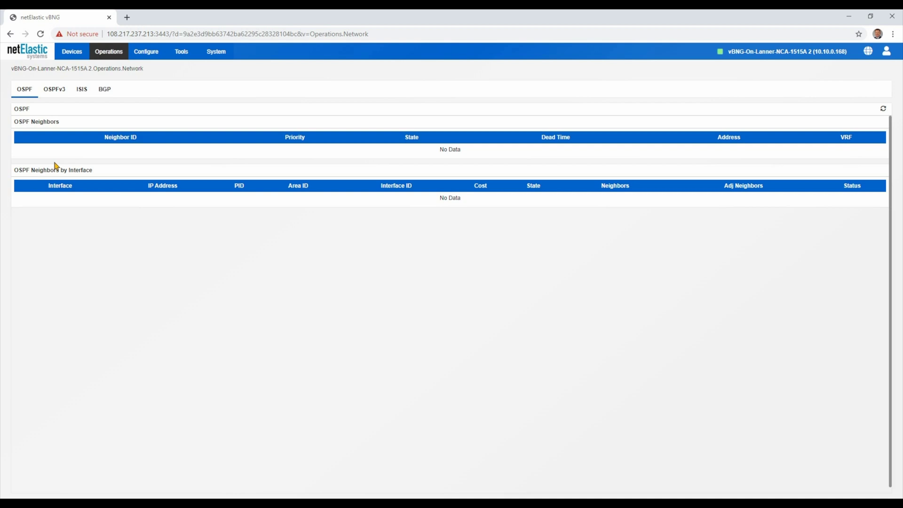
{"action": "left_click", "coordinate": [104, 90]}
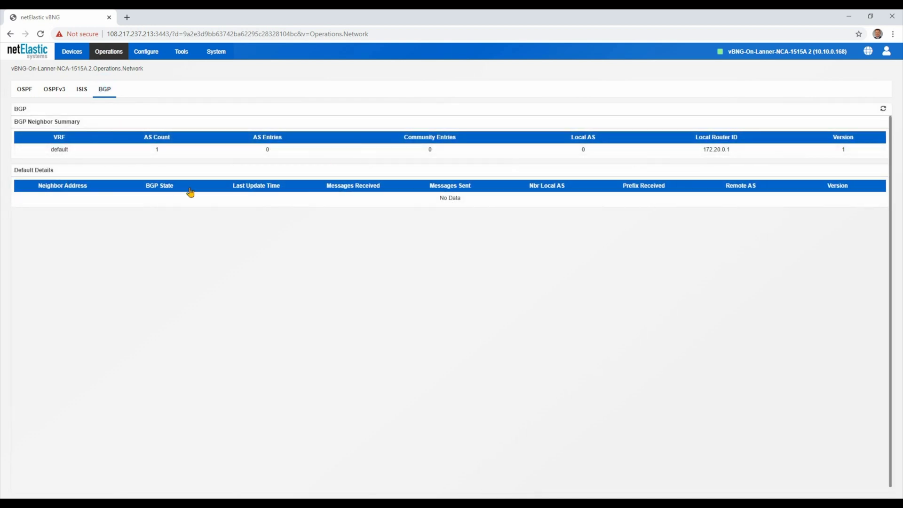
{"action": "left_click", "coordinate": [21, 91]}
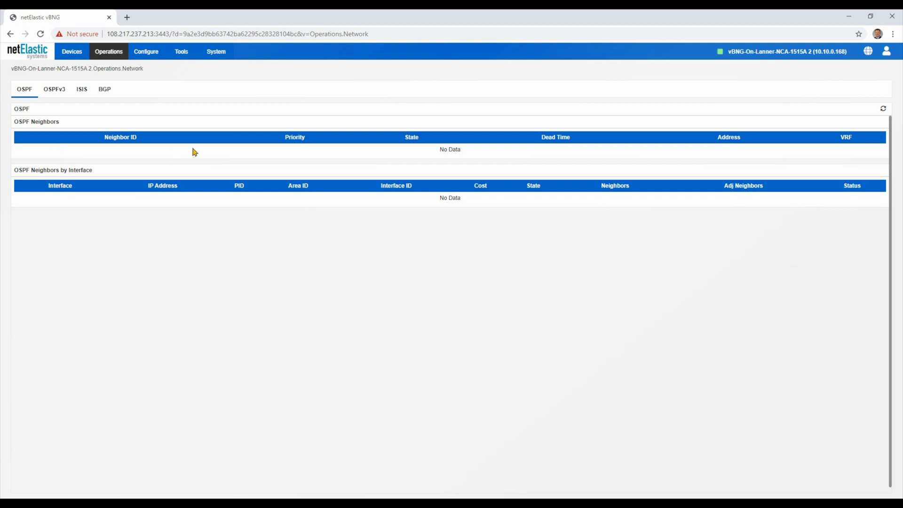
{"action": "left_click", "coordinate": [103, 56]}
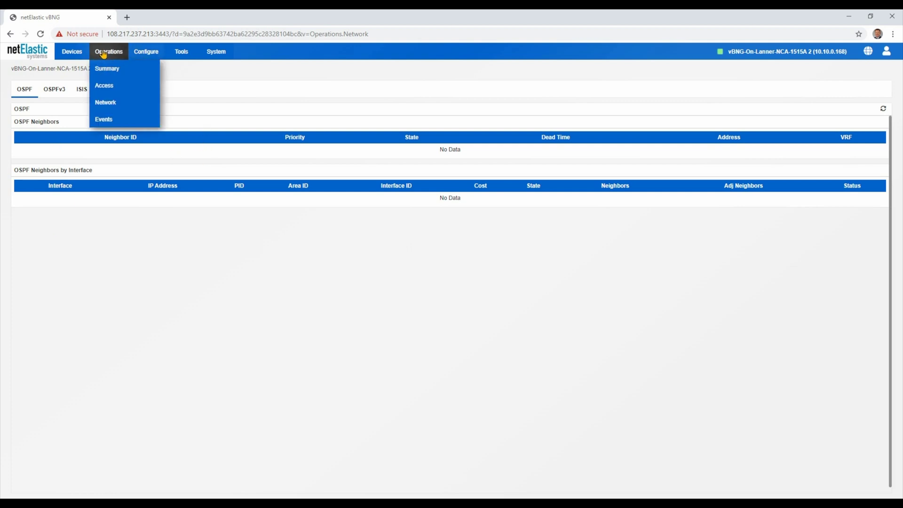
{"action": "left_click", "coordinate": [112, 120]}
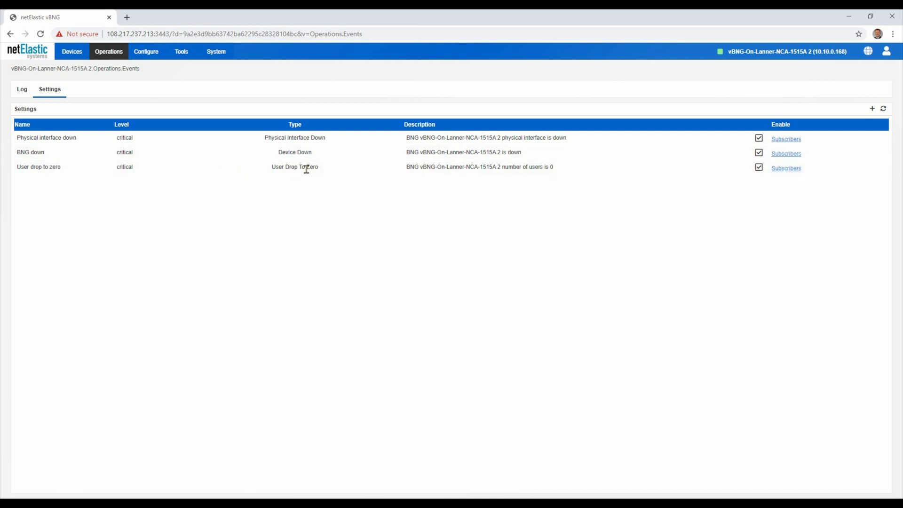
- Start a new event rule, browse its Rule metrics list, then cancel without creating it
{"action": "left_click", "coordinate": [873, 108]}
{"action": "left_click", "coordinate": [359, 236]}
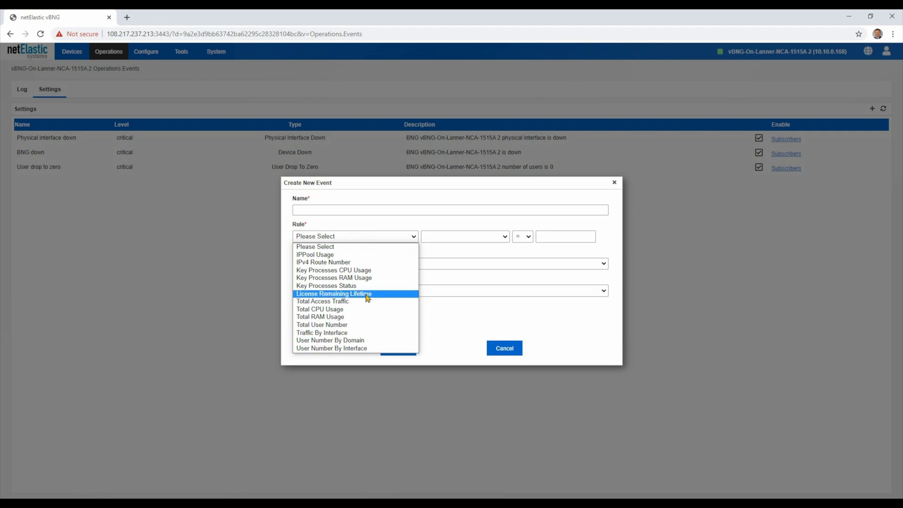
{"action": "left_click", "coordinate": [380, 198]}
{"action": "left_click", "coordinate": [505, 348]}
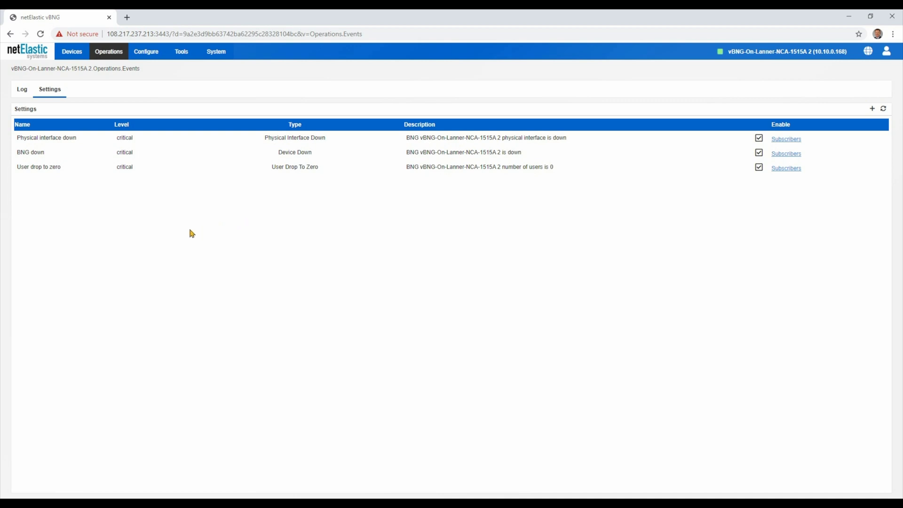
{"action": "left_click", "coordinate": [20, 90]}
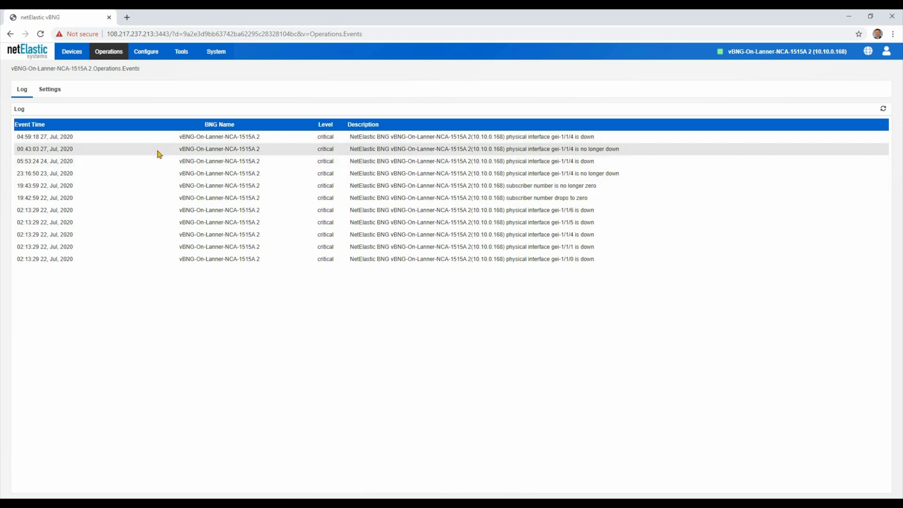
- Go from the event log to Operations > Summary to view CPU and memory charts
{"action": "mouse_move", "coordinate": [102, 61]}
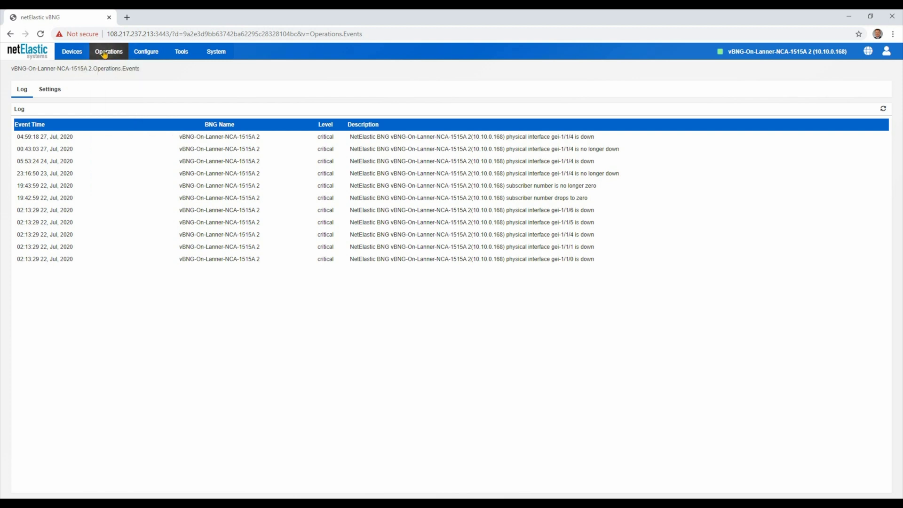
{"action": "left_click", "coordinate": [111, 74]}
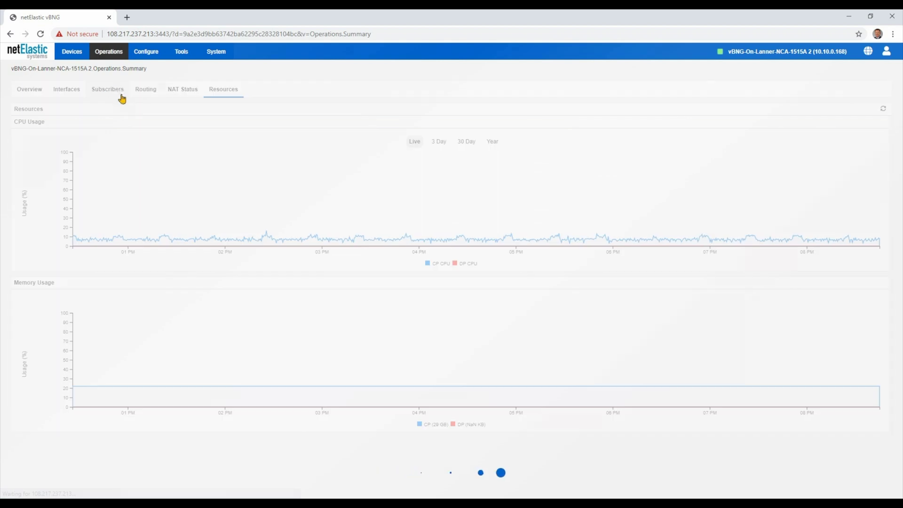
{"action": "mouse_move", "coordinate": [186, 57]}
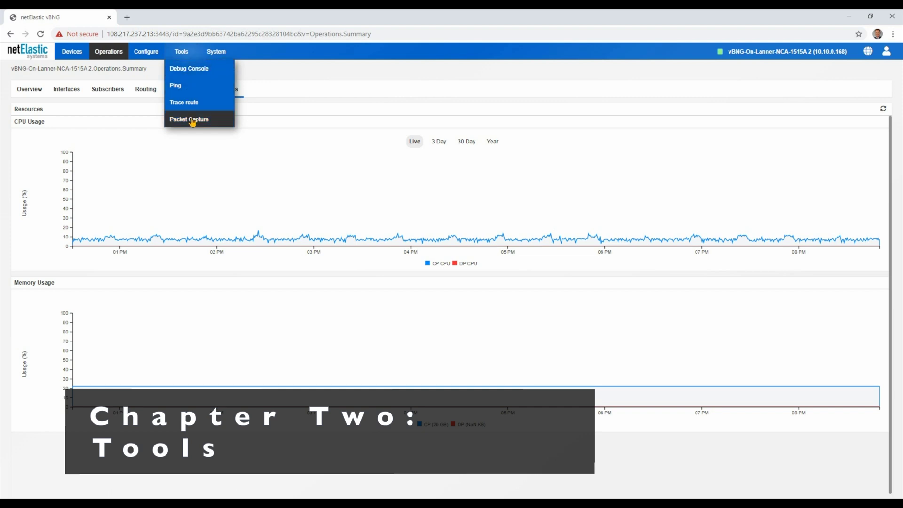
- Add a User Trace debug entry with Access Mode IPoE, leaving the interface unset
{"action": "left_click", "coordinate": [194, 68]}
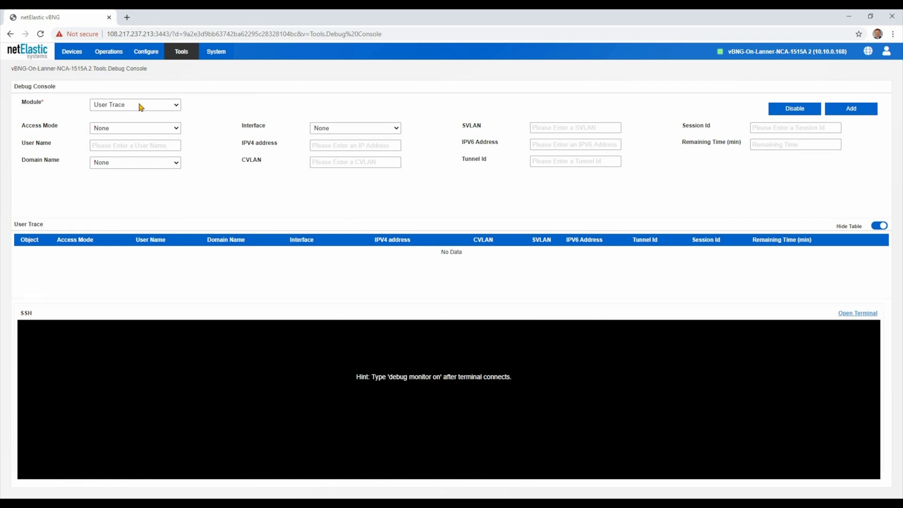
{"action": "left_click", "coordinate": [140, 106]}
{"action": "left_click", "coordinate": [138, 104]}
{"action": "left_click", "coordinate": [135, 128]}
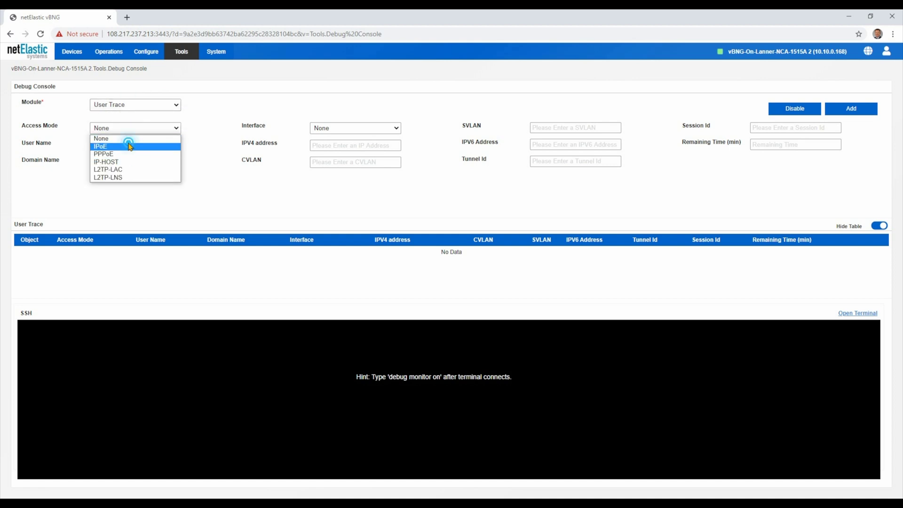
{"action": "left_click", "coordinate": [128, 146]}
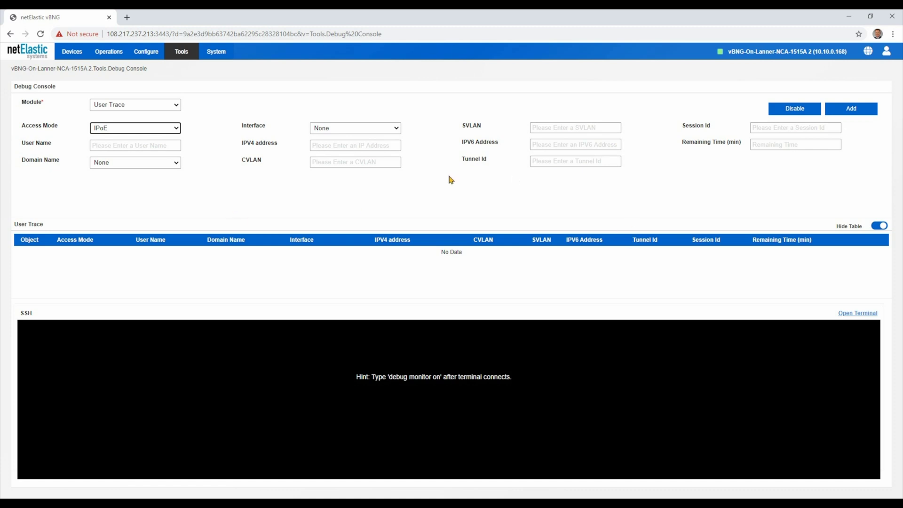
{"action": "left_click", "coordinate": [355, 129]}
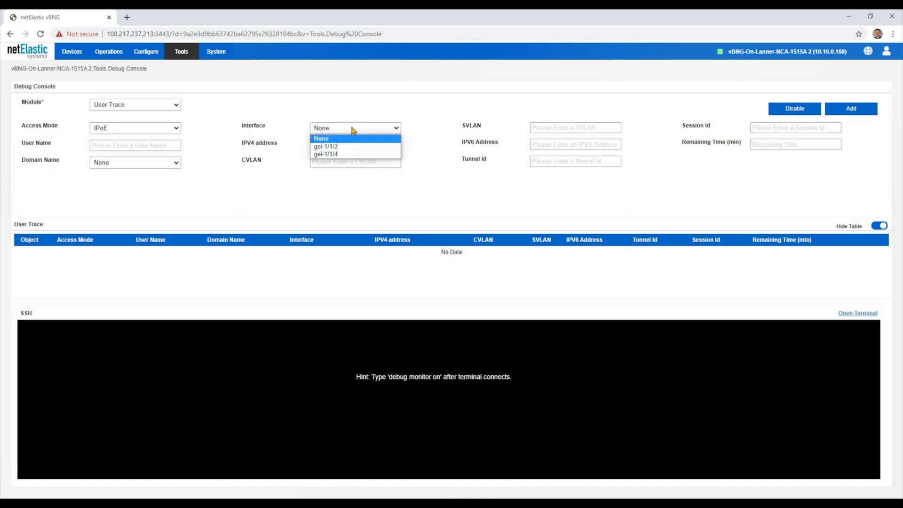
{"action": "left_click", "coordinate": [354, 119]}
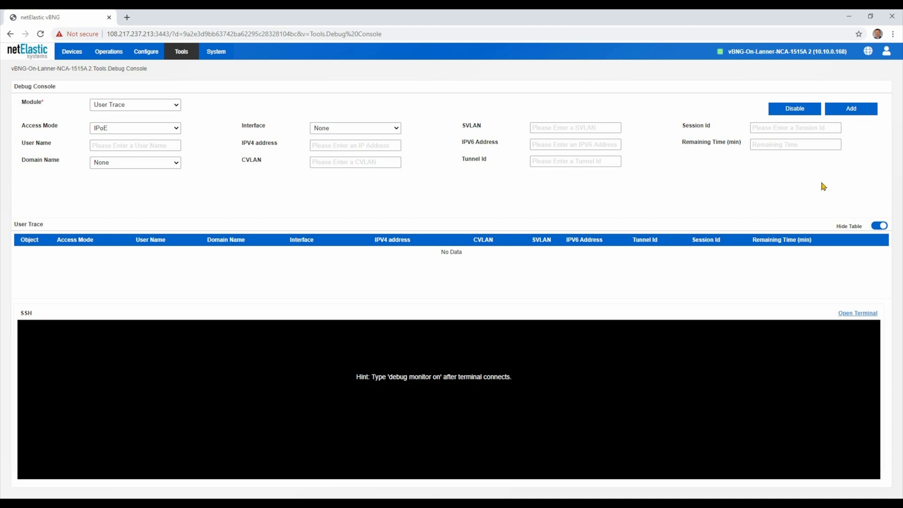
{"action": "left_click", "coordinate": [851, 109]}
- Open the vBNG SSH terminal and sign in with the username and password
{"action": "left_click", "coordinate": [847, 313]}
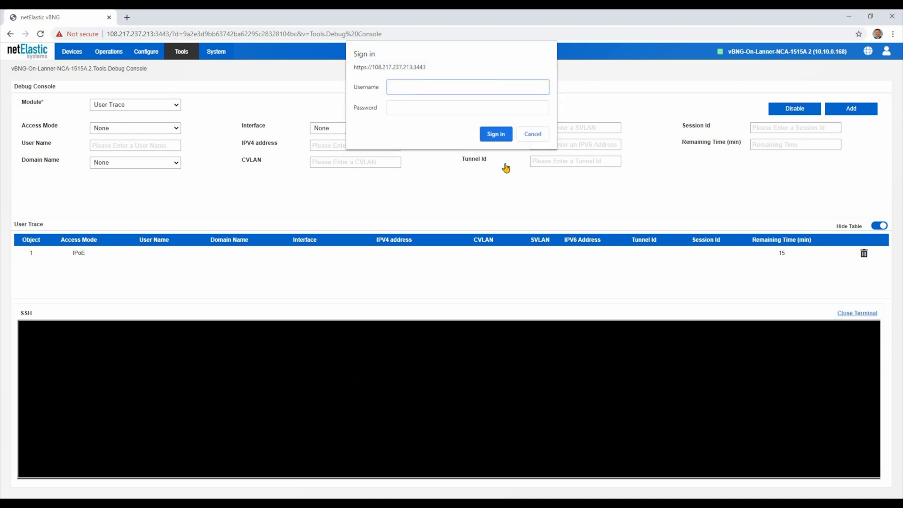
{"action": "type", "text": "admin"}
{"action": "key", "text": "Tab"}
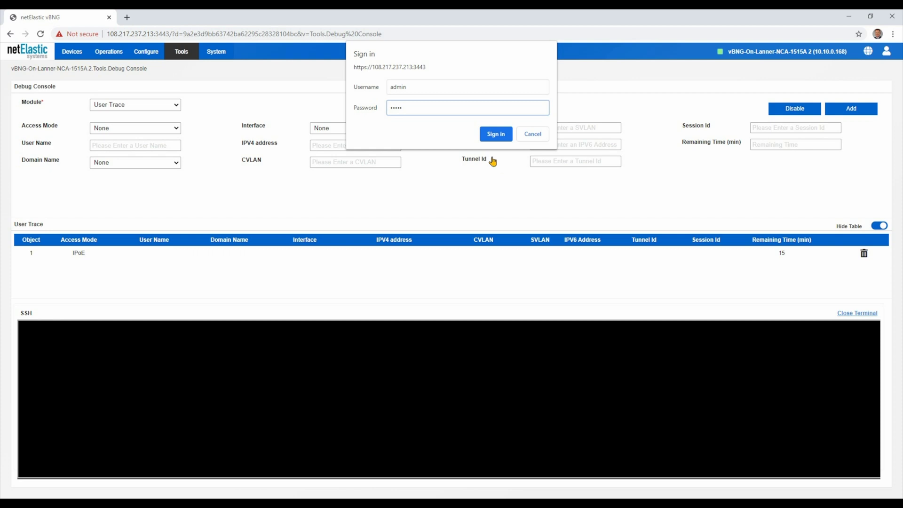
{"action": "left_click", "coordinate": [496, 133]}
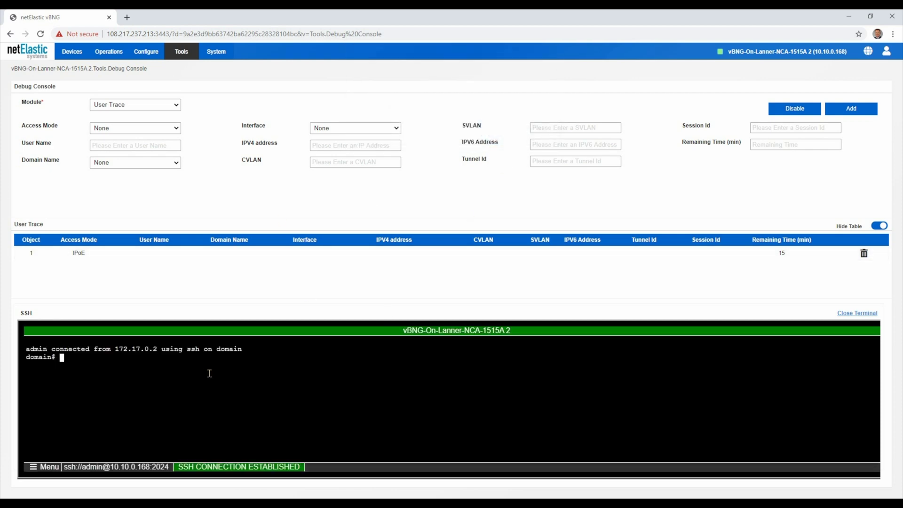
- Run 'debug monitor on' in the terminal, hide the trace table, then run 'debug monitor off'
{"action": "type", "text": "debug monitor on"}
{"action": "key", "text": "Return"}
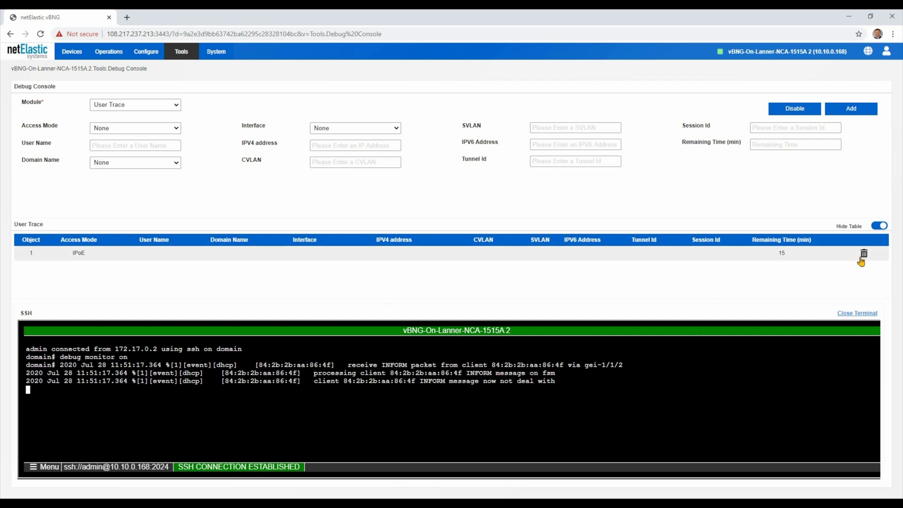
{"action": "left_click", "coordinate": [880, 226]}
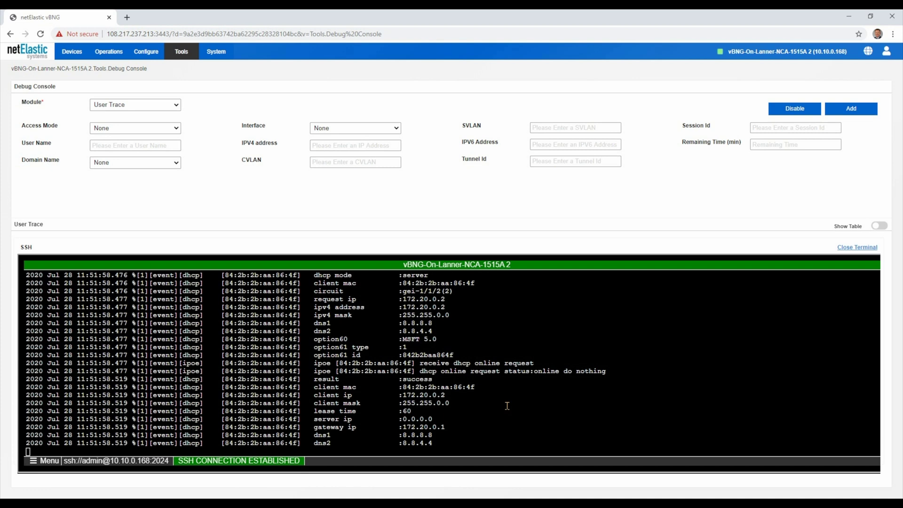
{"action": "type", "text": "debug monitor "}
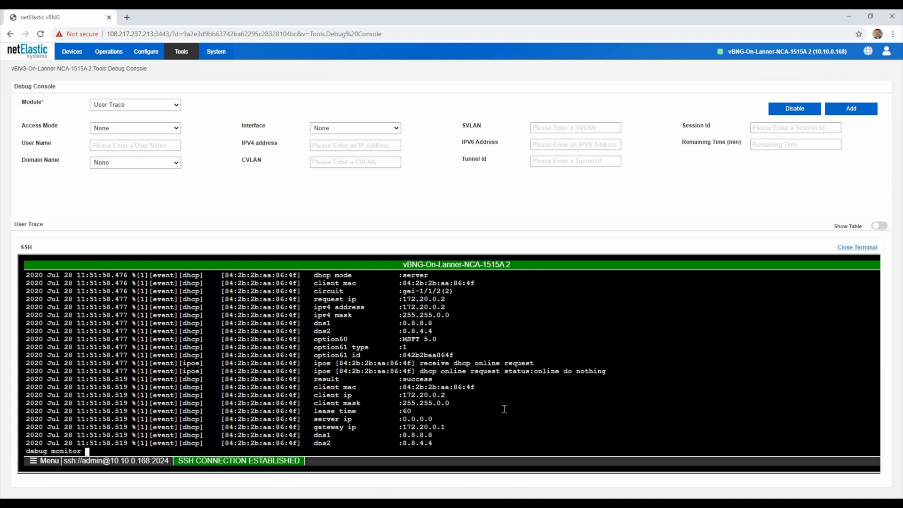
{"action": "type", "text": "off"}
{"action": "key", "text": "Return"}
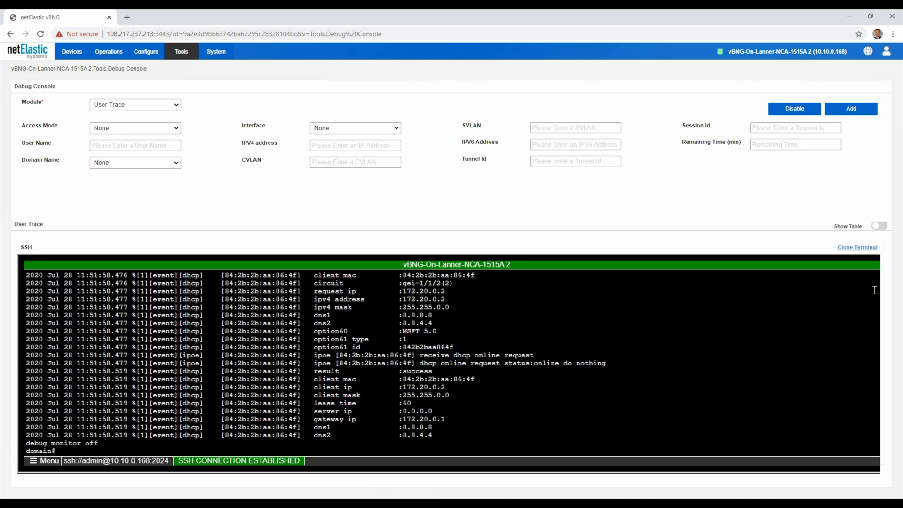
- Close the terminal, disable user trace, and delete the IPoE trace entry
{"action": "left_click", "coordinate": [858, 247]}
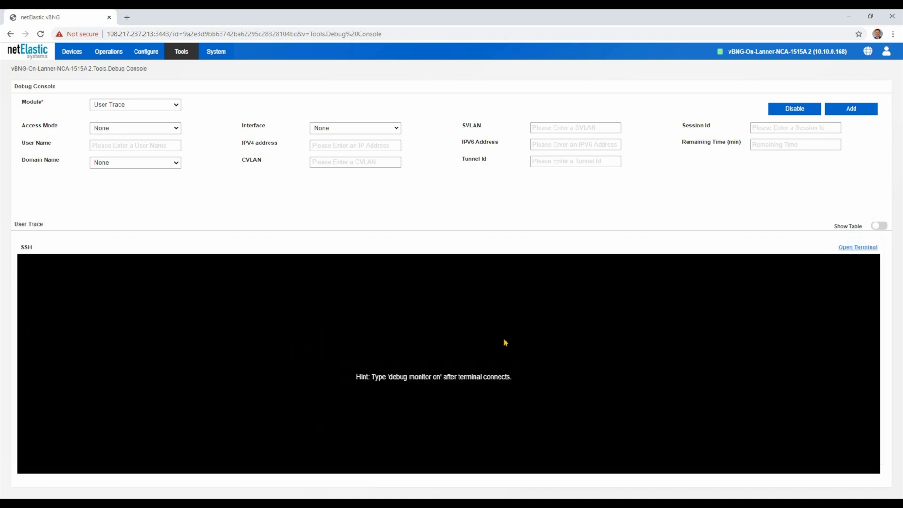
{"action": "left_click", "coordinate": [796, 111]}
{"action": "left_click", "coordinate": [879, 226]}
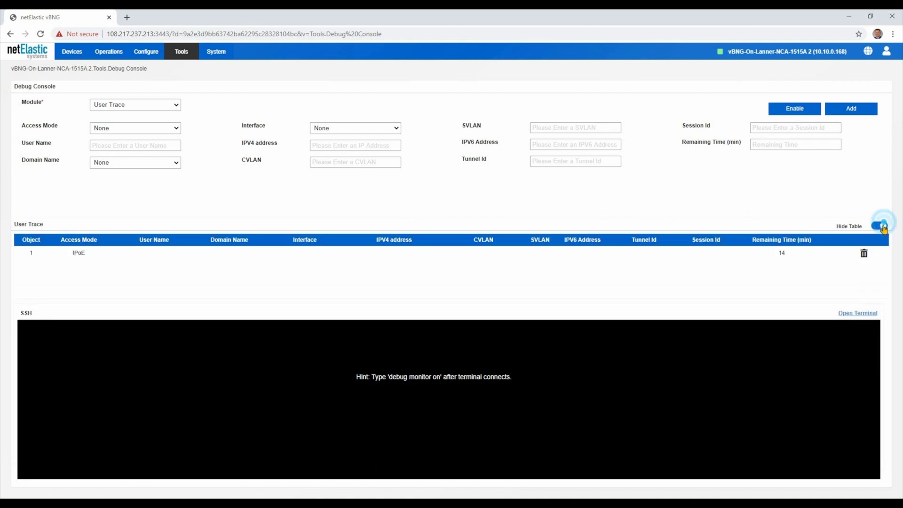
{"action": "left_click", "coordinate": [864, 255]}
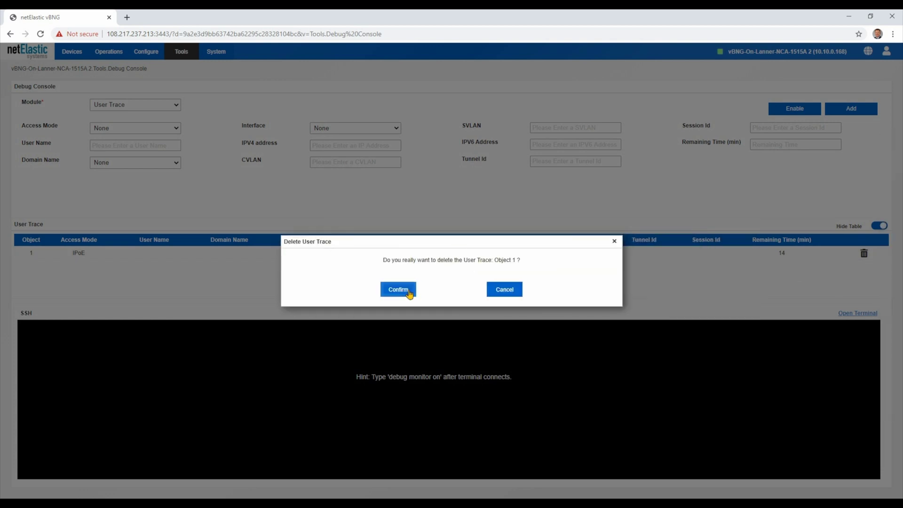
{"action": "left_click", "coordinate": [408, 293]}
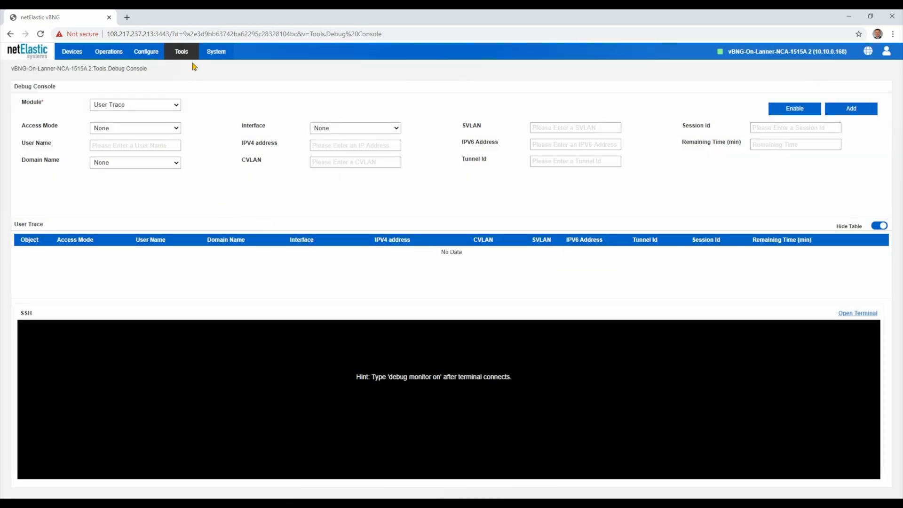
{"action": "left_click", "coordinate": [175, 51]}
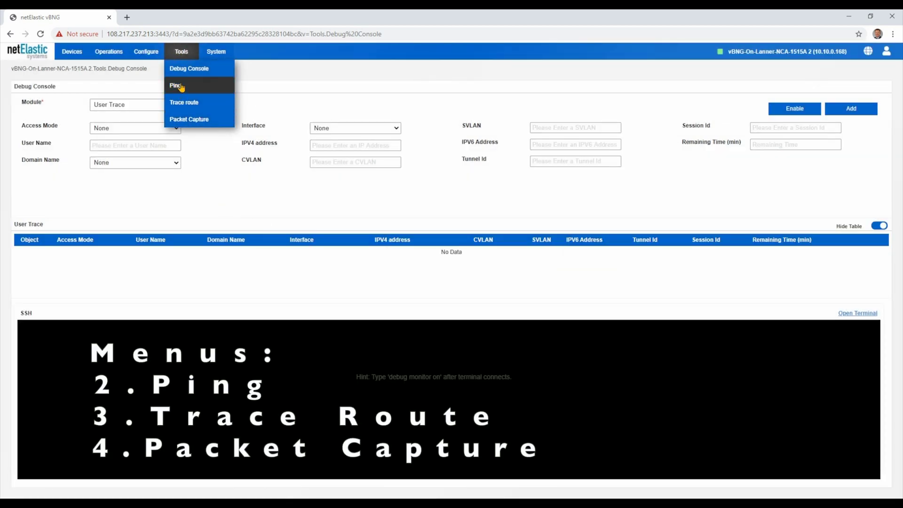
- Open Tools > Packet Capture, inspect the Add Filter Rule match options, and cancel without saving
{"action": "left_click", "coordinate": [189, 119]}
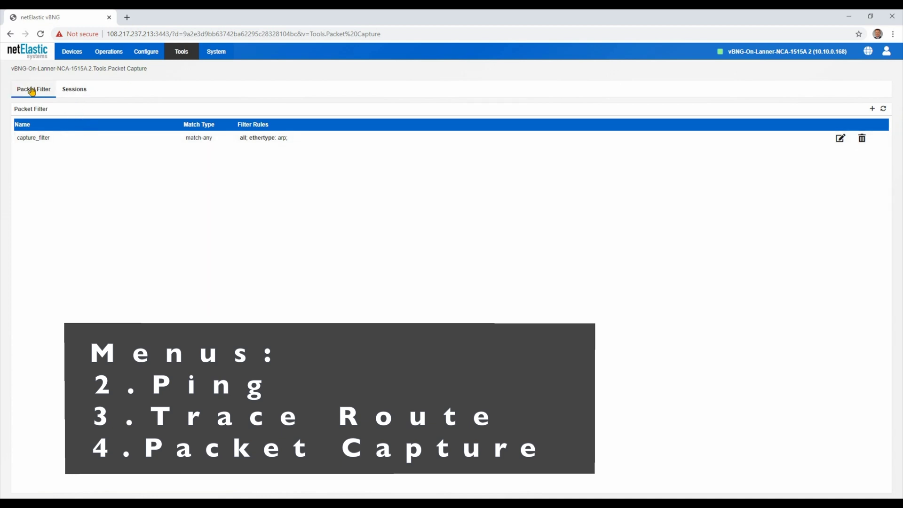
{"action": "left_click", "coordinate": [872, 108]}
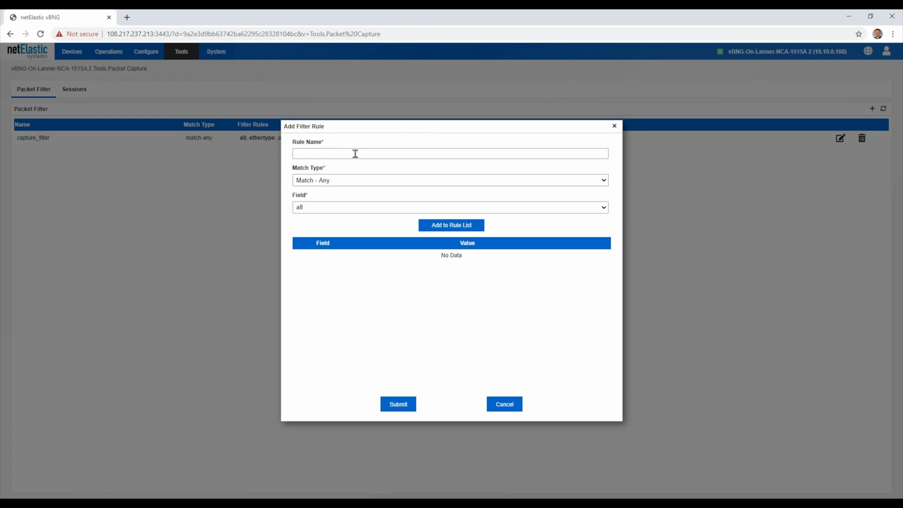
{"action": "left_click", "coordinate": [359, 180]}
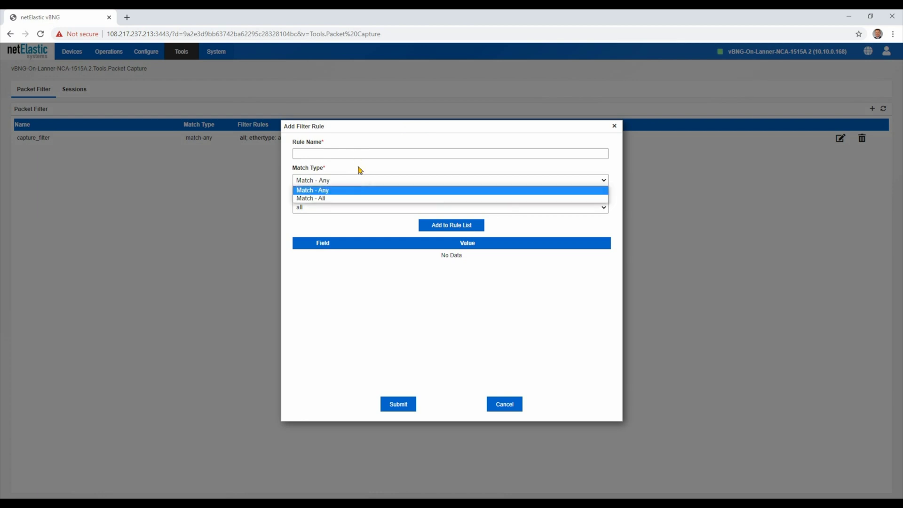
{"action": "left_click", "coordinate": [358, 165]}
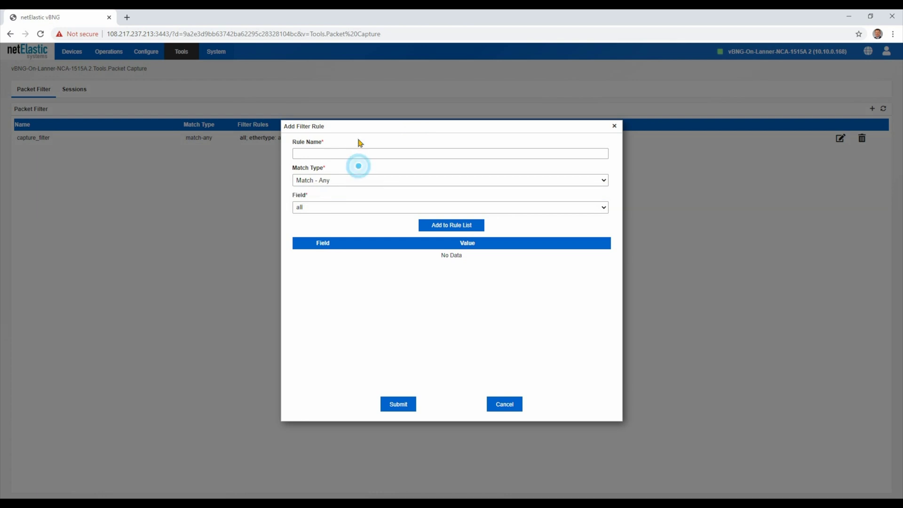
{"action": "left_click", "coordinate": [323, 207]}
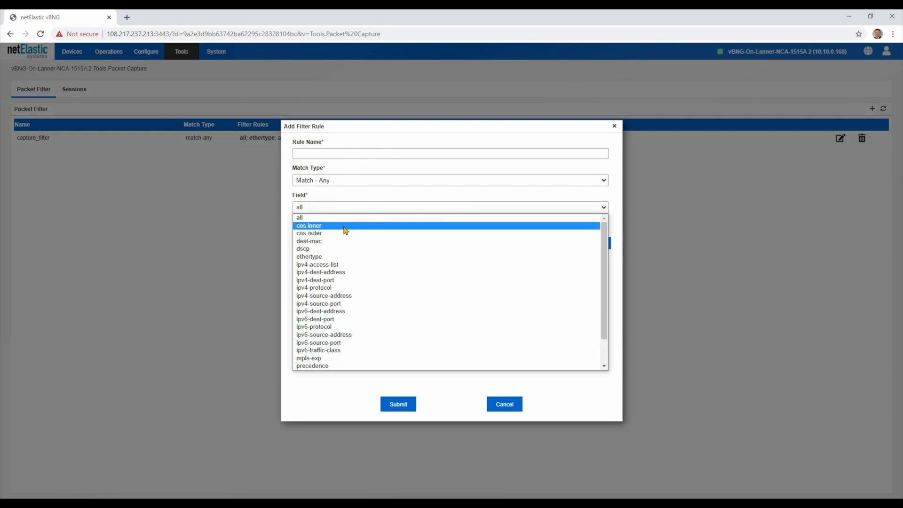
{"action": "left_click", "coordinate": [360, 207]}
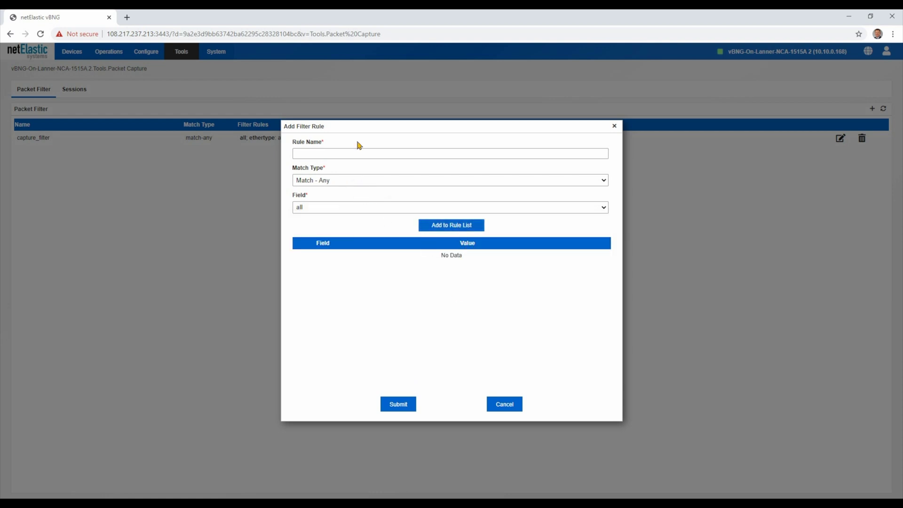
{"action": "left_click", "coordinate": [504, 404]}
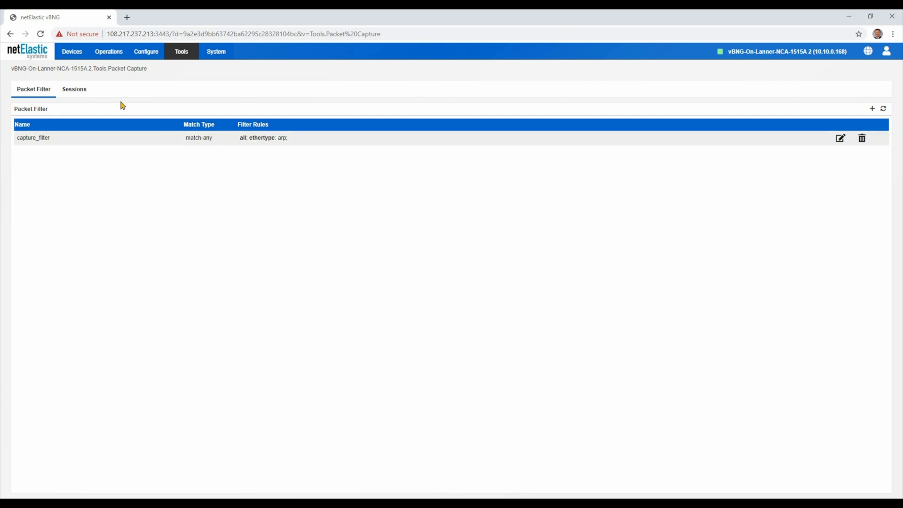
{"action": "left_click", "coordinate": [217, 51]}
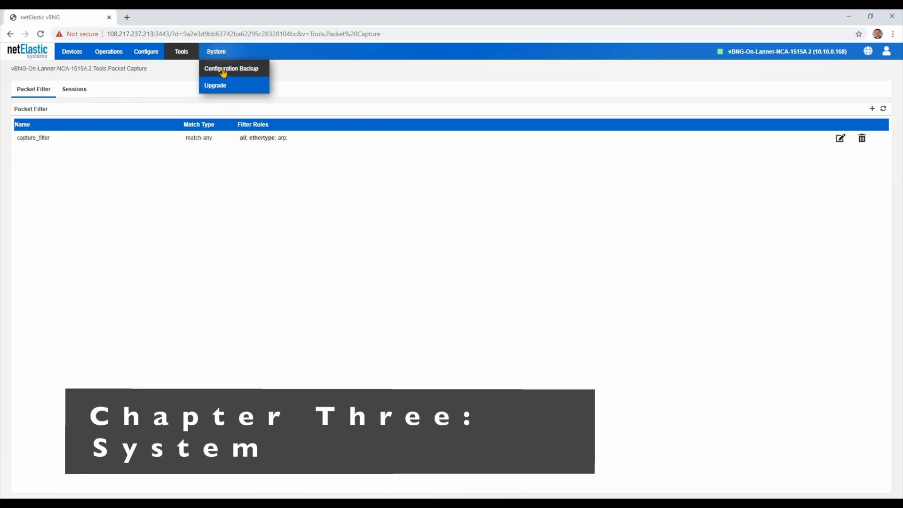
- Open System > Configuration Backup, review the FTP backup interval and enable options, then cancel
{"action": "left_click", "coordinate": [254, 71]}
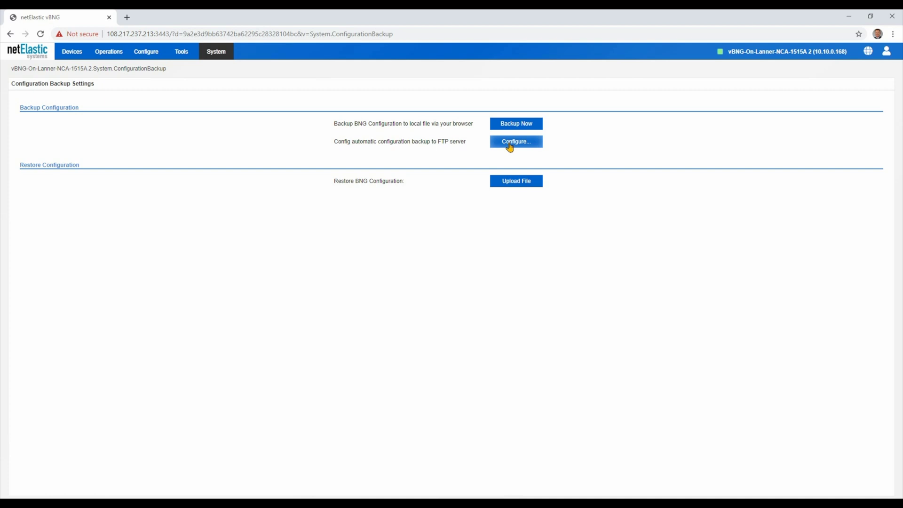
{"action": "left_click", "coordinate": [538, 142]}
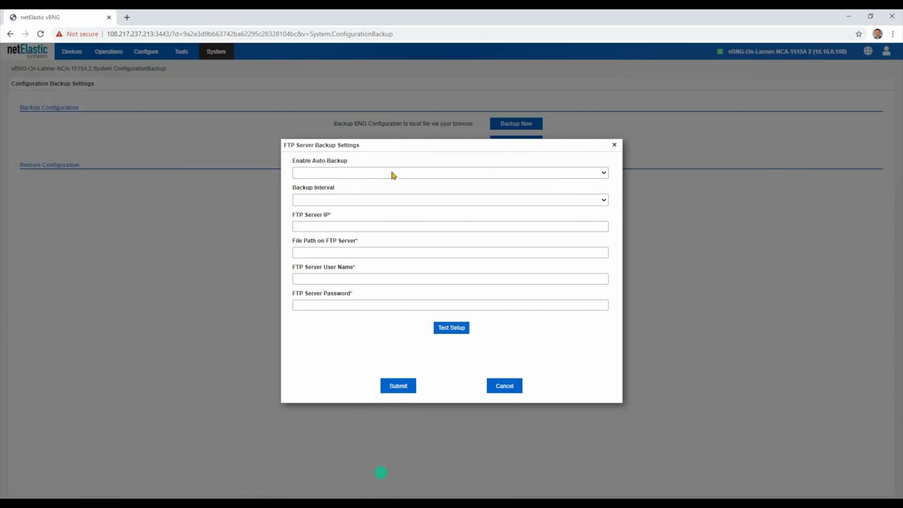
{"action": "left_click", "coordinate": [364, 200]}
{"action": "left_click", "coordinate": [363, 199]}
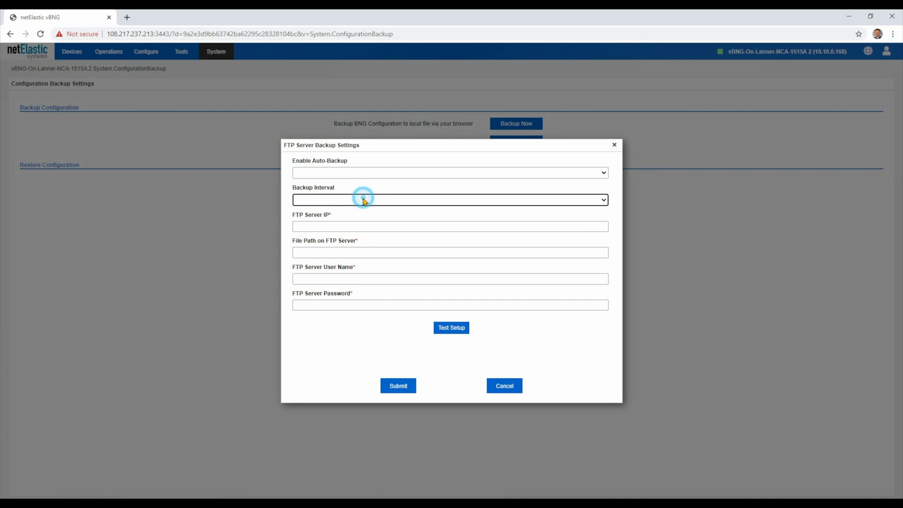
{"action": "left_click", "coordinate": [366, 171]}
{"action": "left_click", "coordinate": [365, 171]}
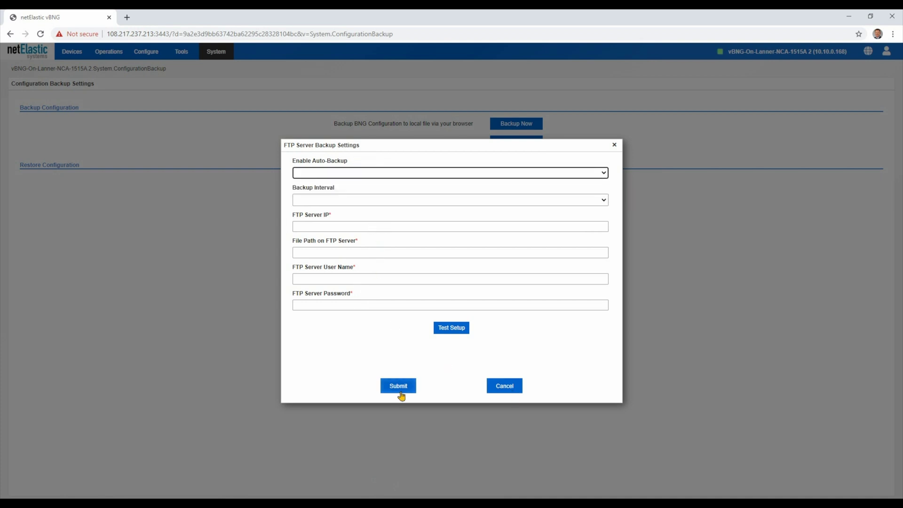
{"action": "left_click", "coordinate": [506, 390]}
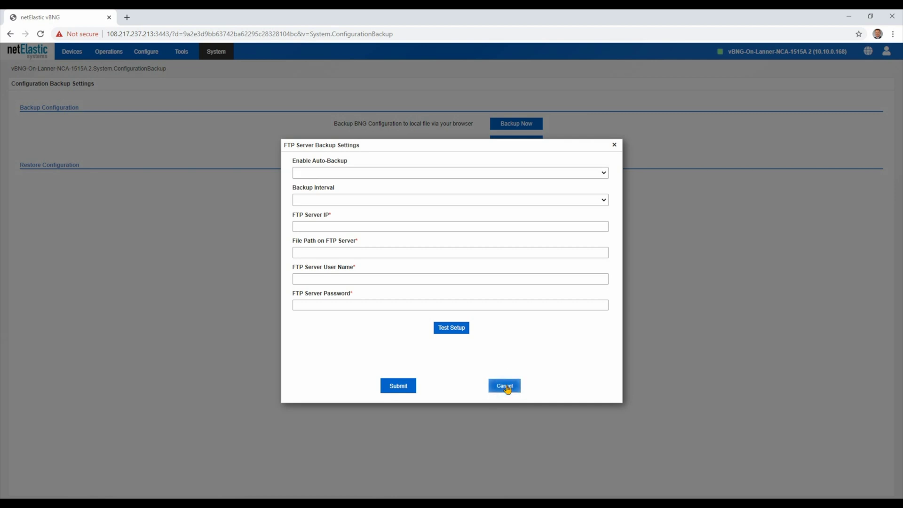
{"action": "left_click", "coordinate": [217, 52]}
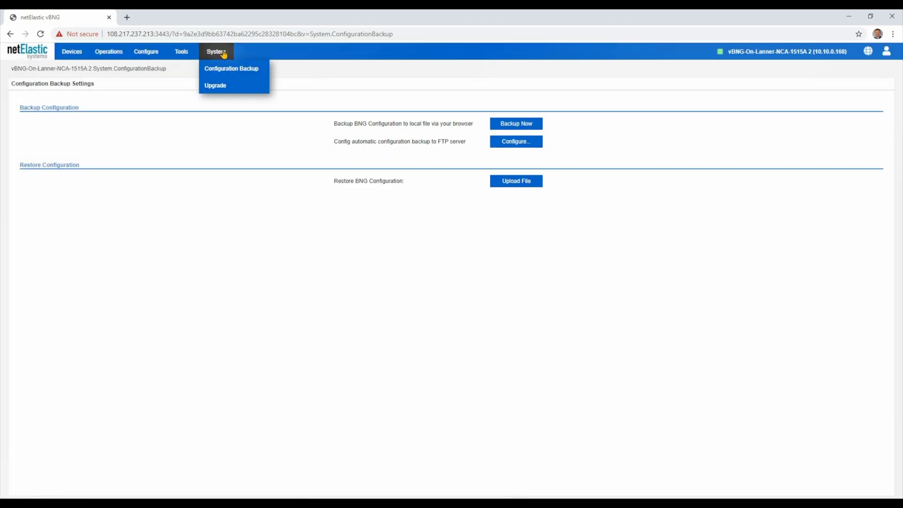
- Open the Users list from the account menu to see the admin and demo accounts
{"action": "left_click", "coordinate": [887, 52]}
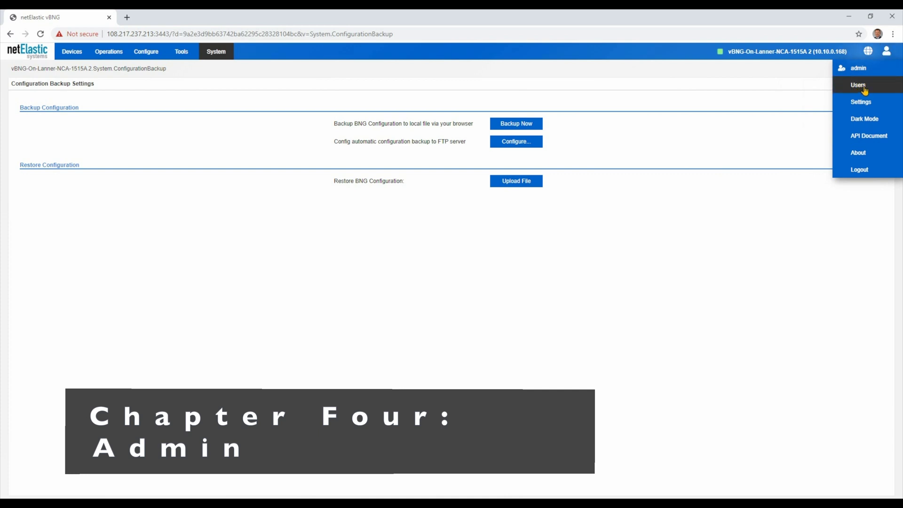
{"action": "left_click", "coordinate": [864, 88]}
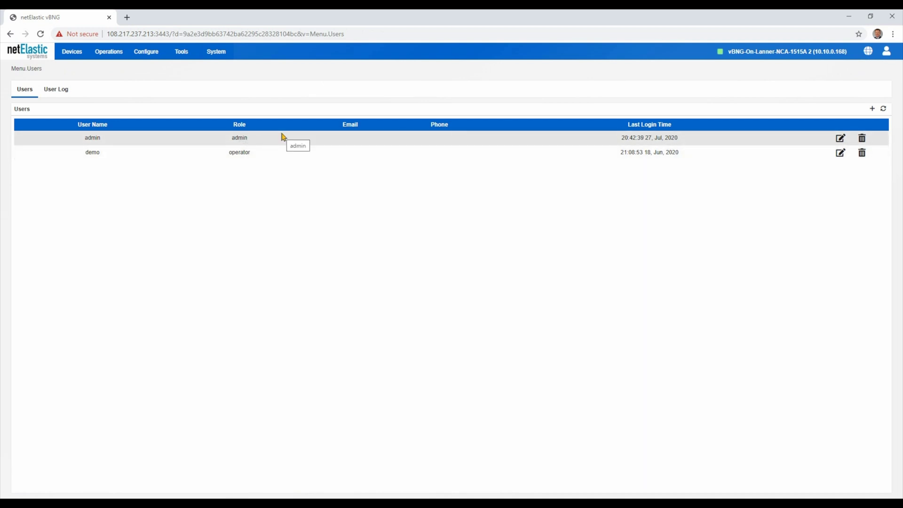
{"action": "left_click", "coordinate": [148, 52]}
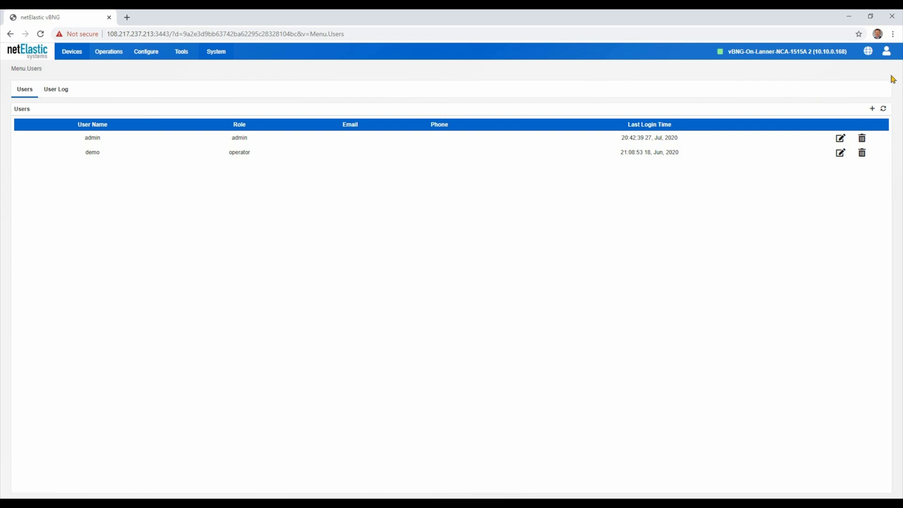
- Switch the interface to Dark Mode, then back to Light Mode
{"action": "left_click", "coordinate": [887, 51]}
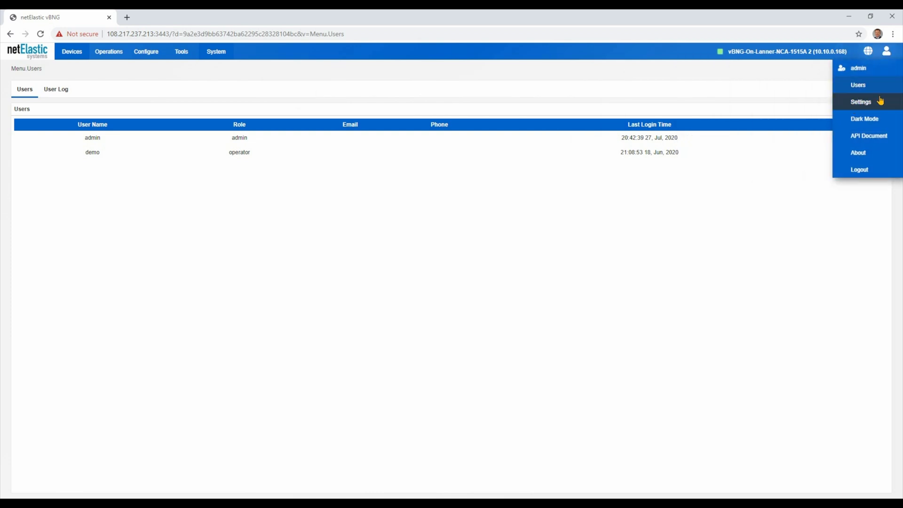
{"action": "left_click", "coordinate": [871, 122]}
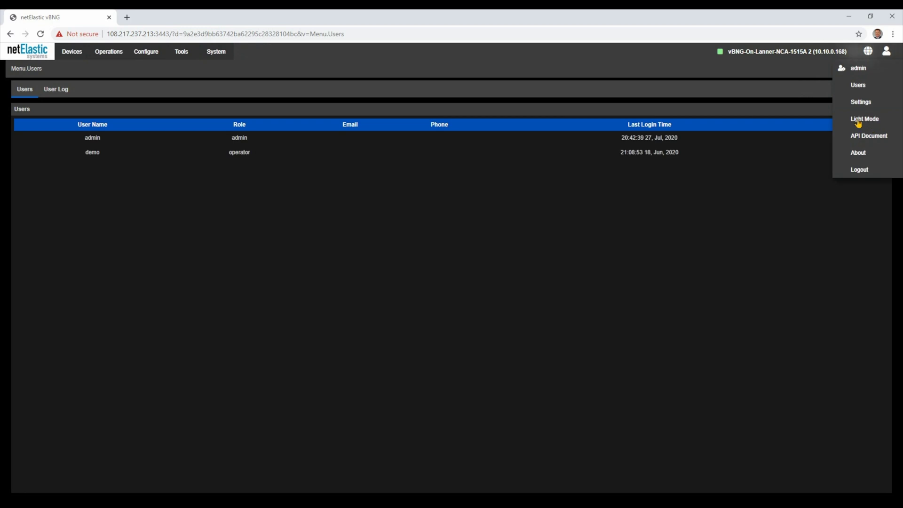
{"action": "left_click", "coordinate": [859, 121]}
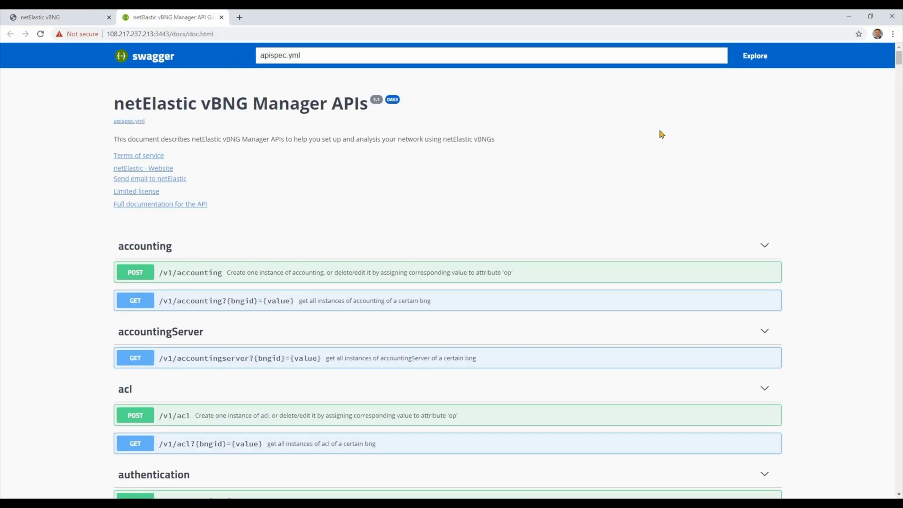
- Review the Swagger API endpoint list, then switch back to the netElastic vBNG Users tab
{"action": "scroll", "coordinate": [554, 201], "scroll_direction": "down", "scroll_amount": 6}
{"action": "scroll", "coordinate": [553, 200], "scroll_direction": "down", "scroll_amount": 9}
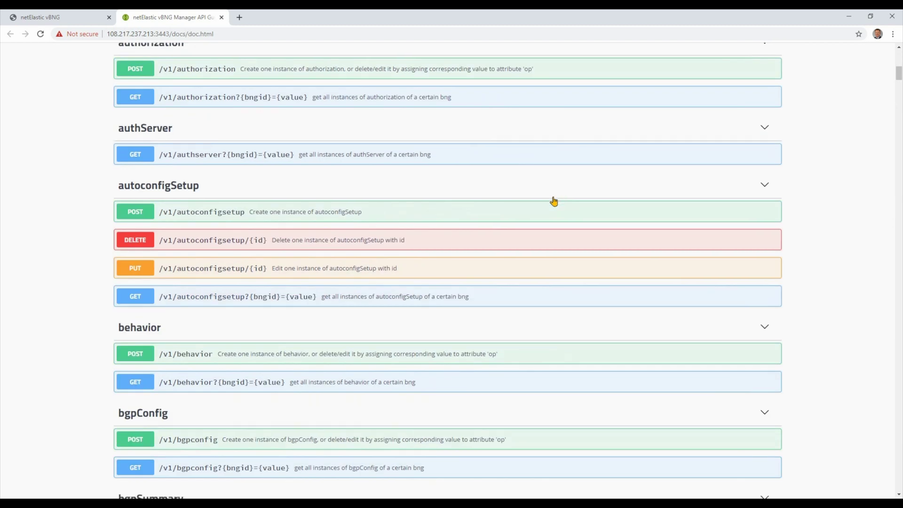
{"action": "left_click", "coordinate": [78, 19]}
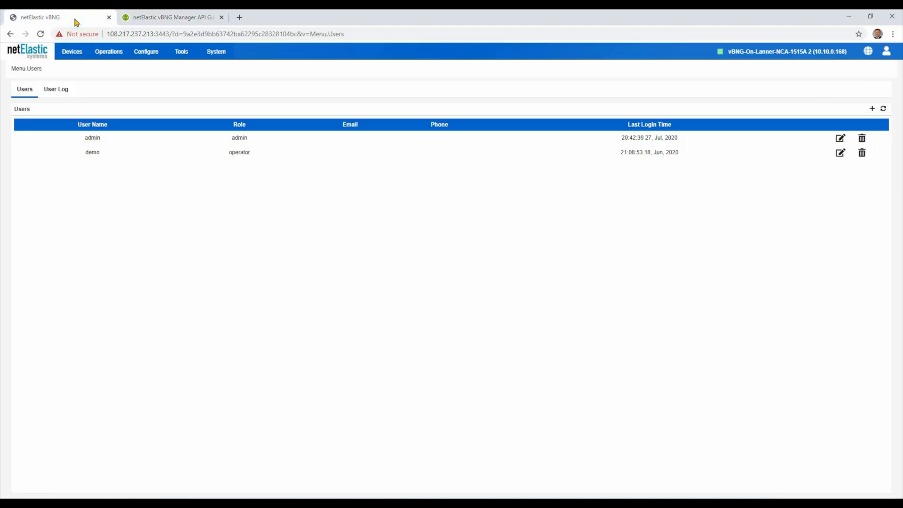
- Browse the Operations and Configure menus, then show the Operations Summary Overview for vBNG-On-Lanner-NCA-1515A 2
{"action": "left_click", "coordinate": [108, 52]}
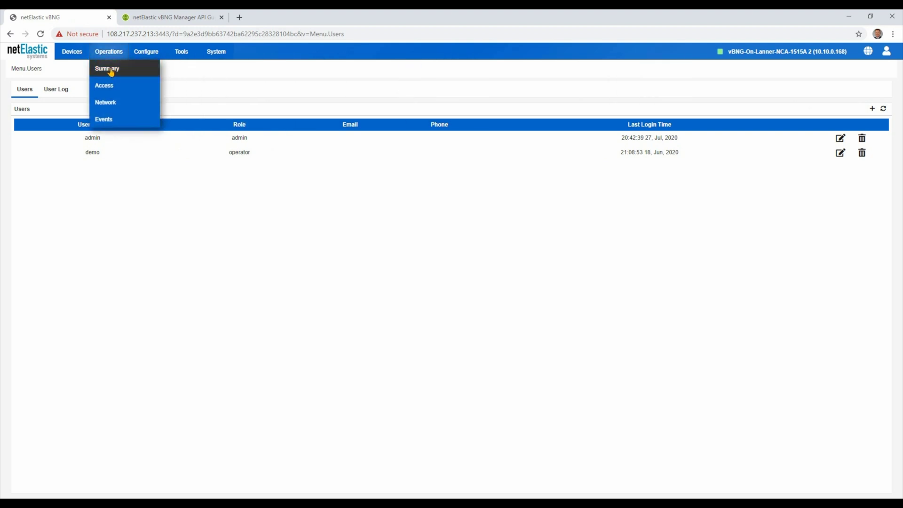
{"action": "left_click", "coordinate": [148, 52]}
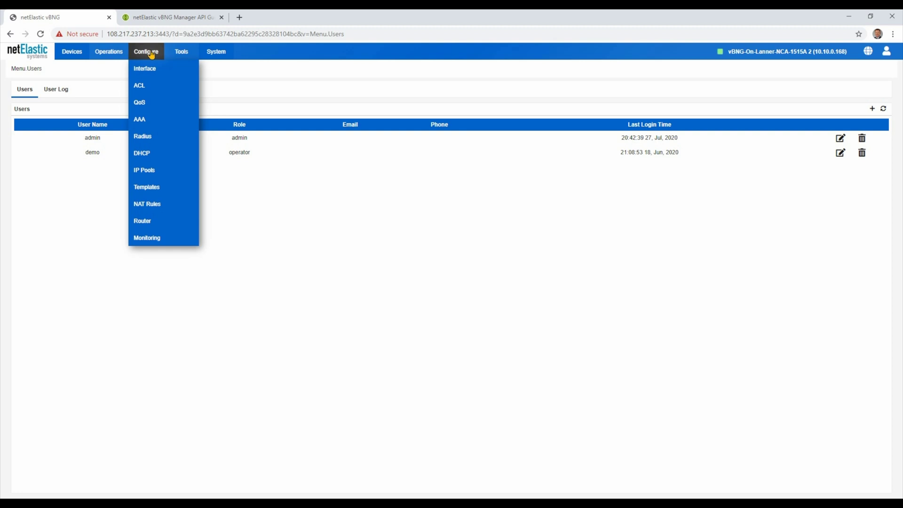
{"action": "left_click", "coordinate": [106, 74]}
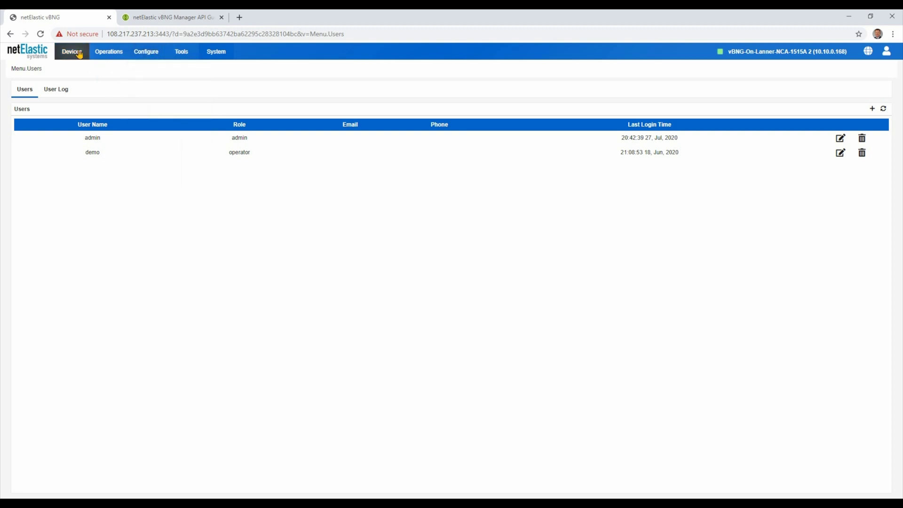
{"action": "left_click", "coordinate": [108, 52]}
{"action": "left_click", "coordinate": [105, 69]}
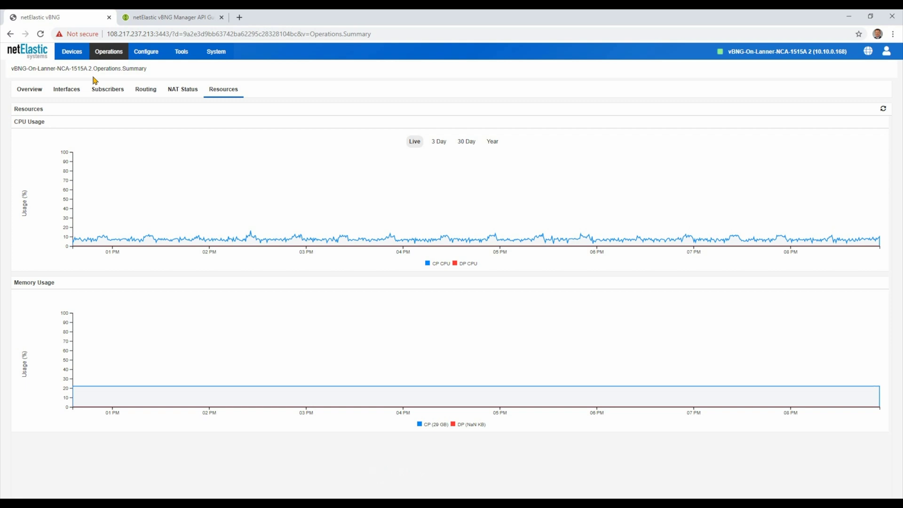
{"action": "left_click", "coordinate": [29, 90]}
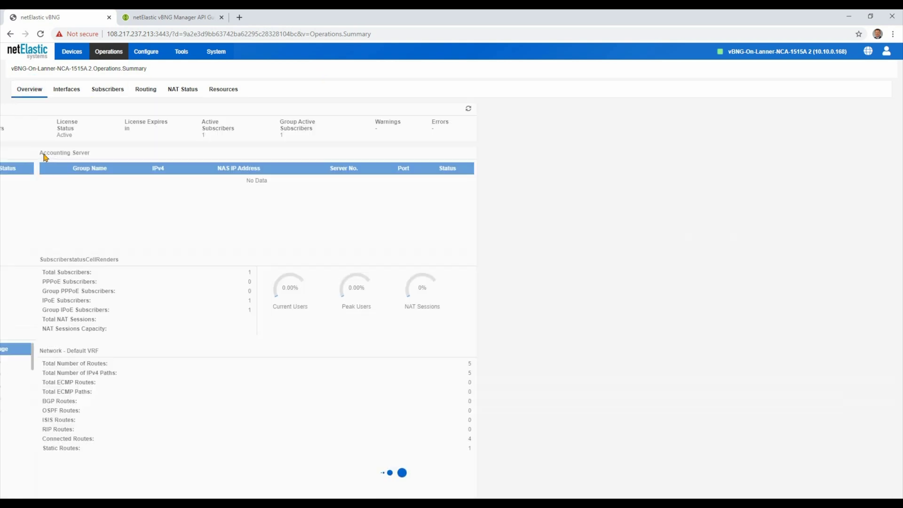